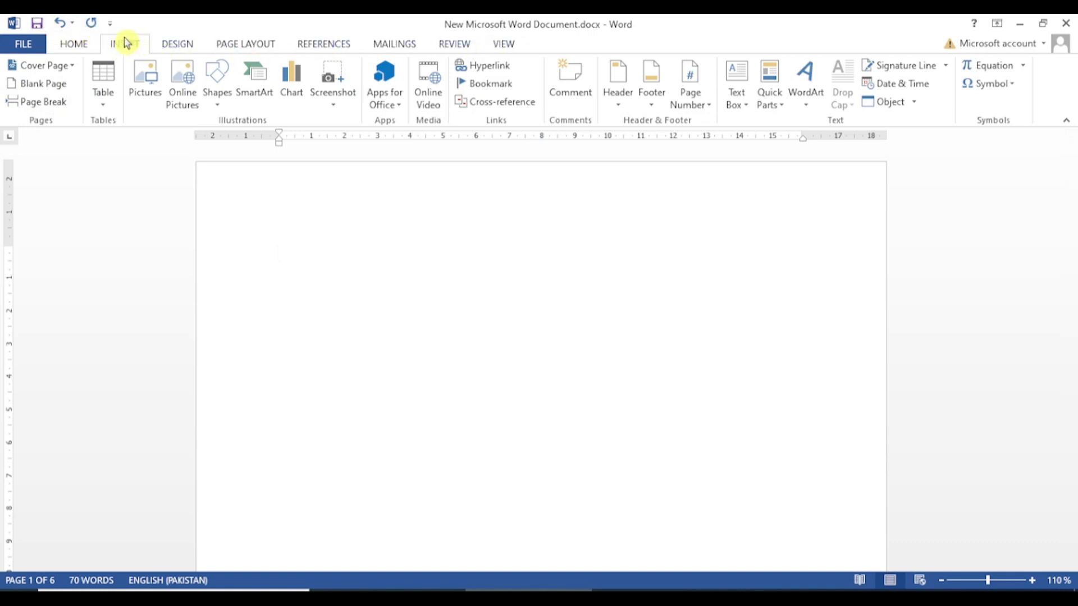
- Open the Insert tab's Table dropdown over the blank page
left_click(103, 99)
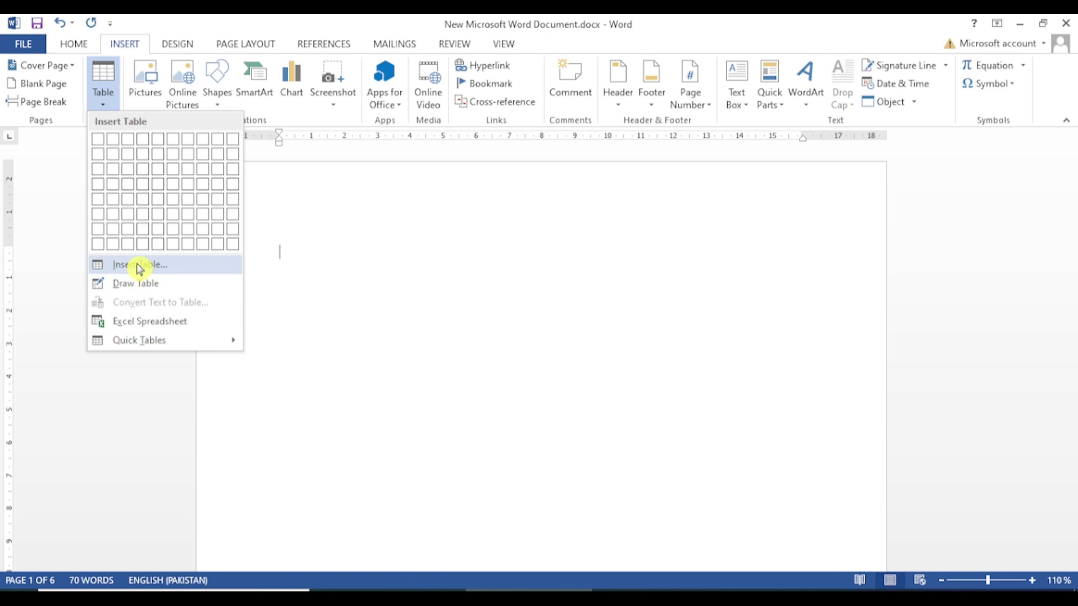
- Insert a table with 7 columns and 6 rows using the Insert Table dialog
left_click(150, 267)
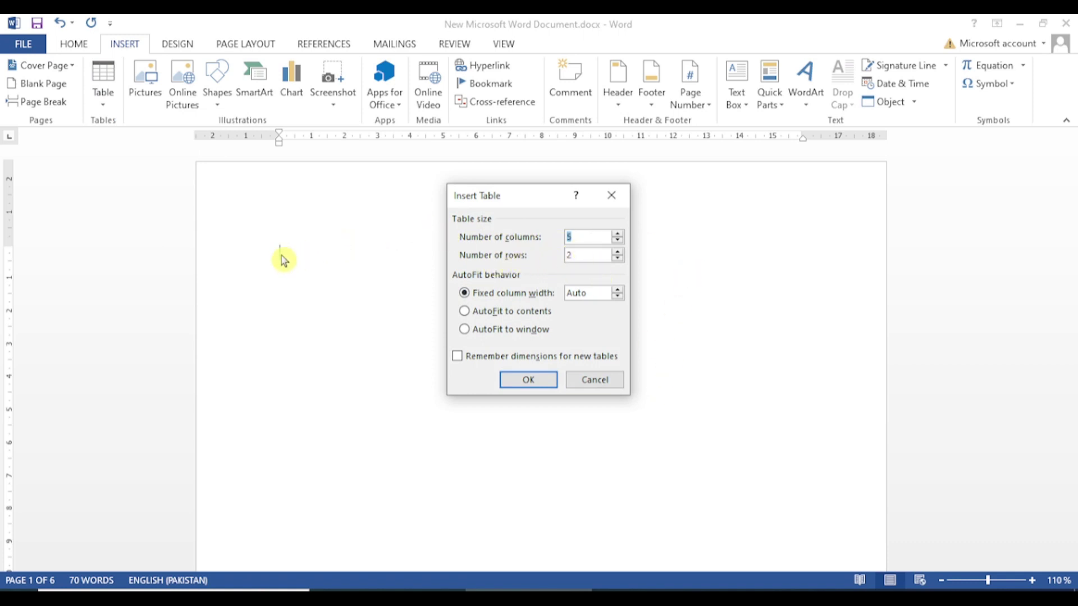
type("7")
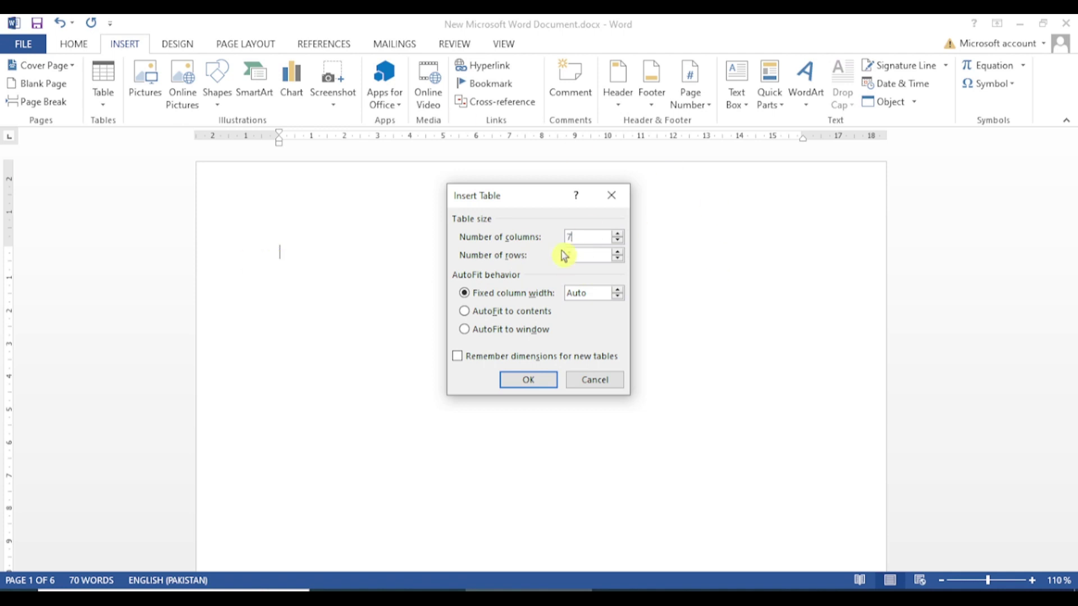
double_click(569, 256)
type("6")
left_click(539, 380)
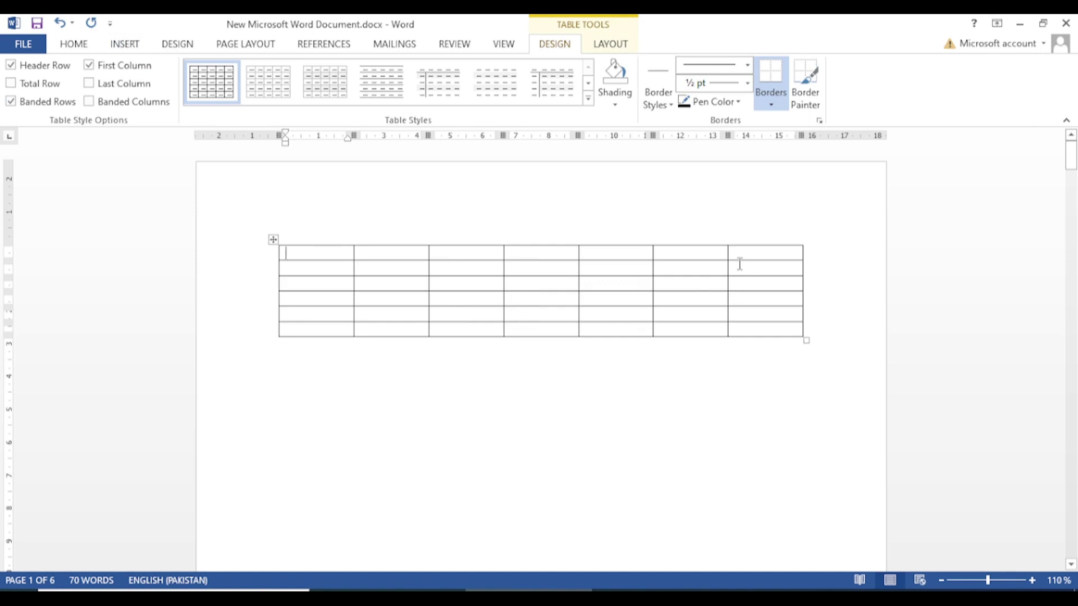
- Select inside the new table, try a light grey style, and end on Table Tools Layout
left_click(436, 313)
left_click(316, 256)
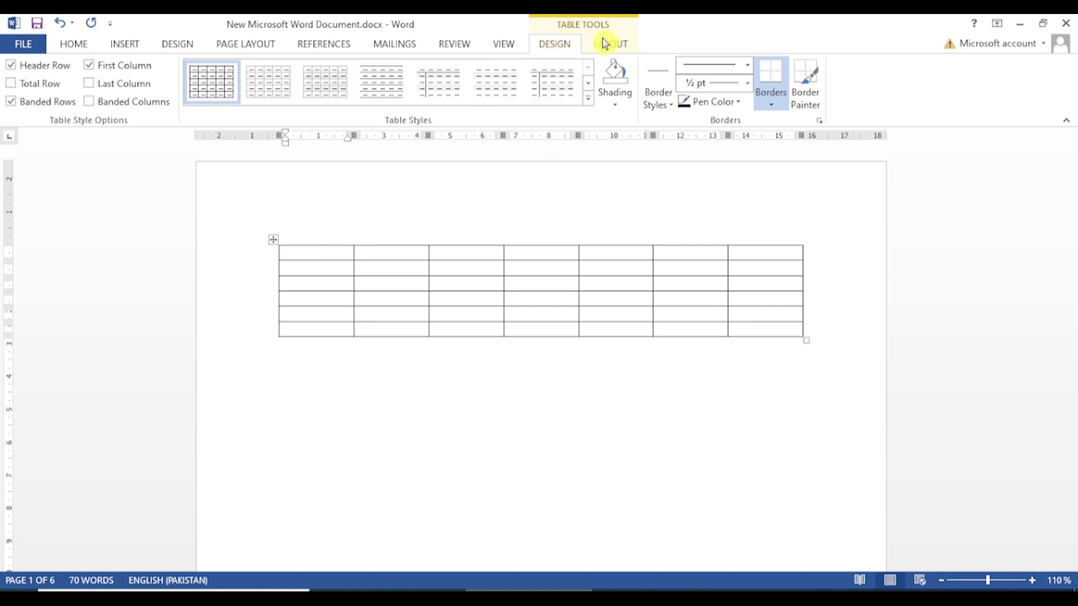
left_click(603, 42)
left_click(554, 44)
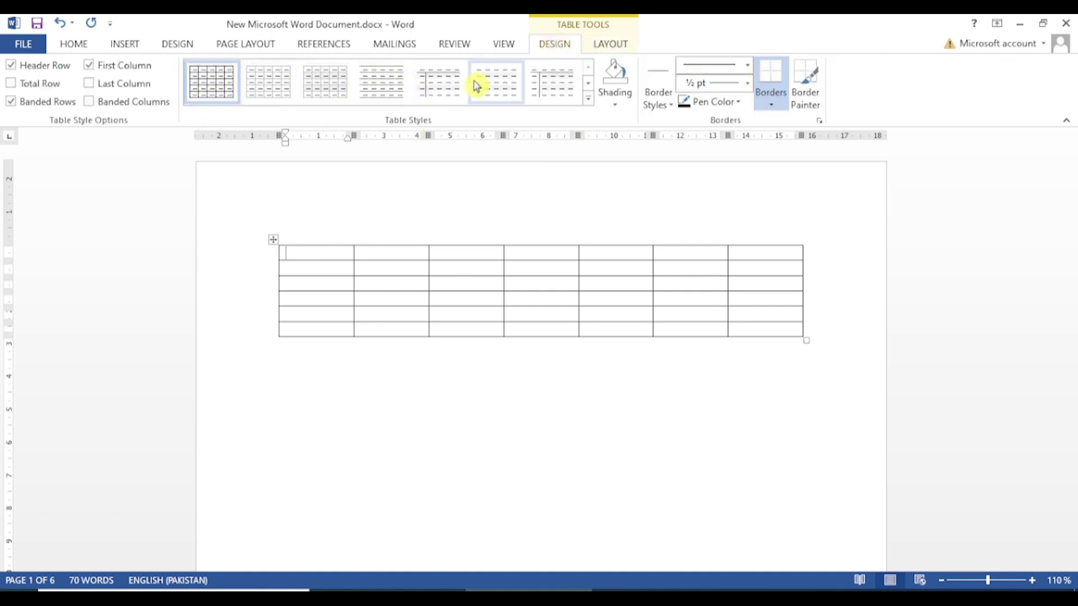
left_click(242, 82)
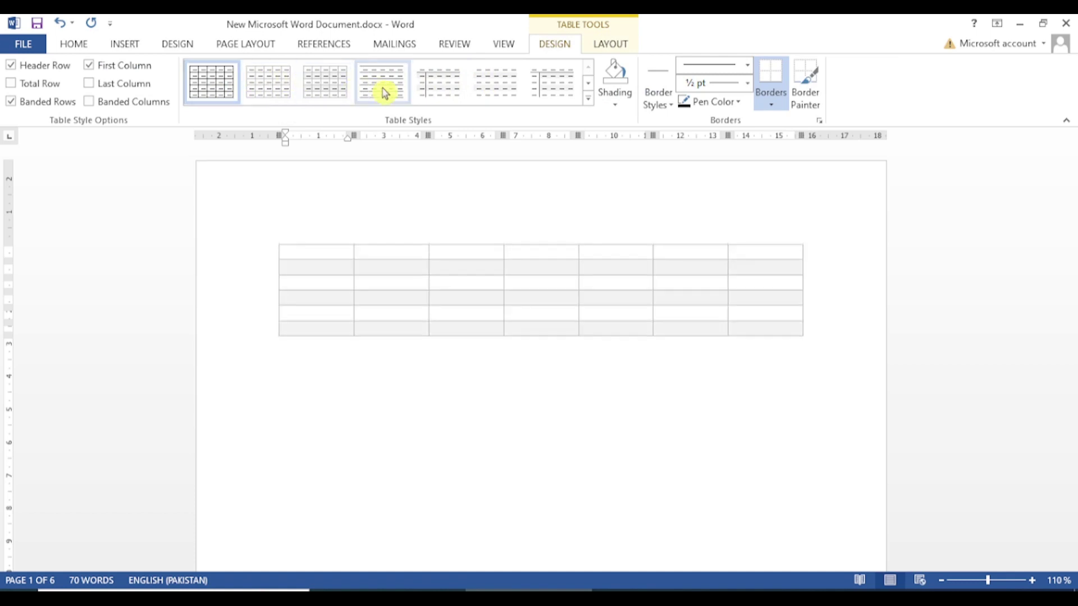
left_click(616, 44)
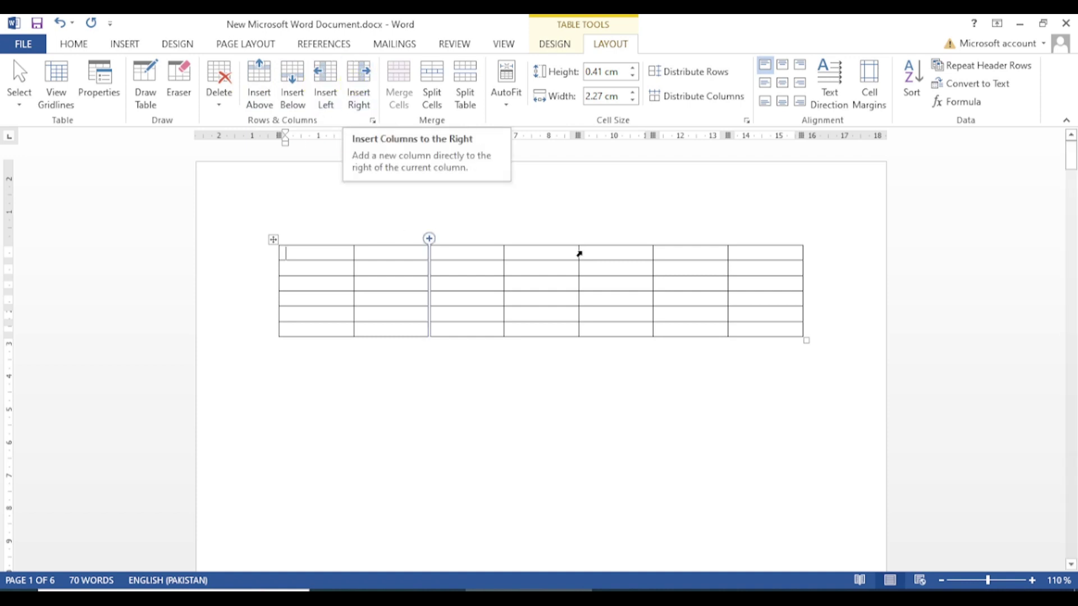
- Merge all cells of the table's top row into one full-width cell and centre it
left_click(667, 252)
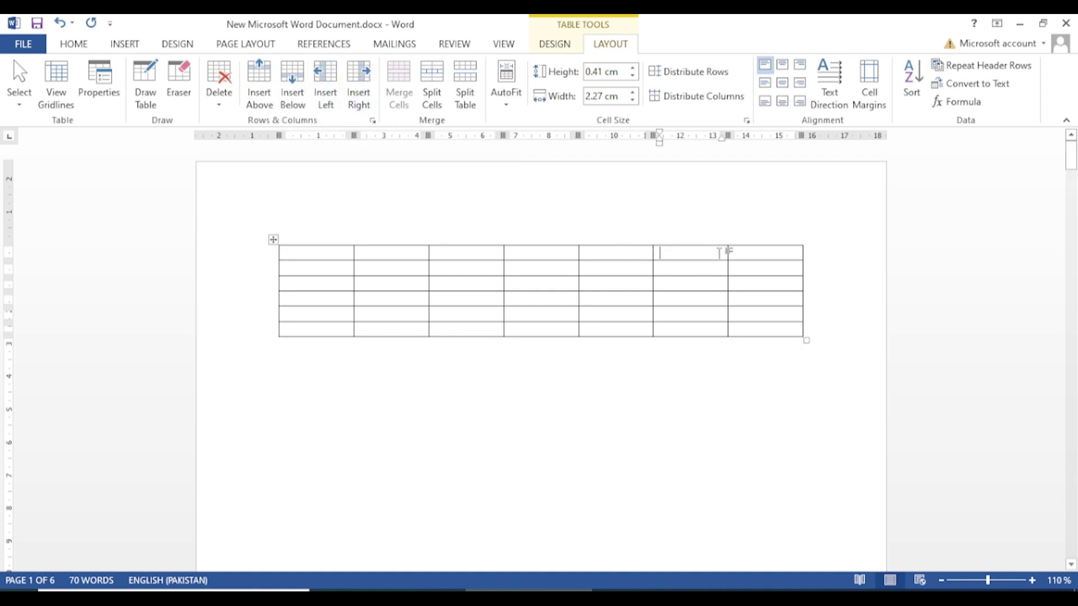
left_click_drag(747, 254, 330, 241)
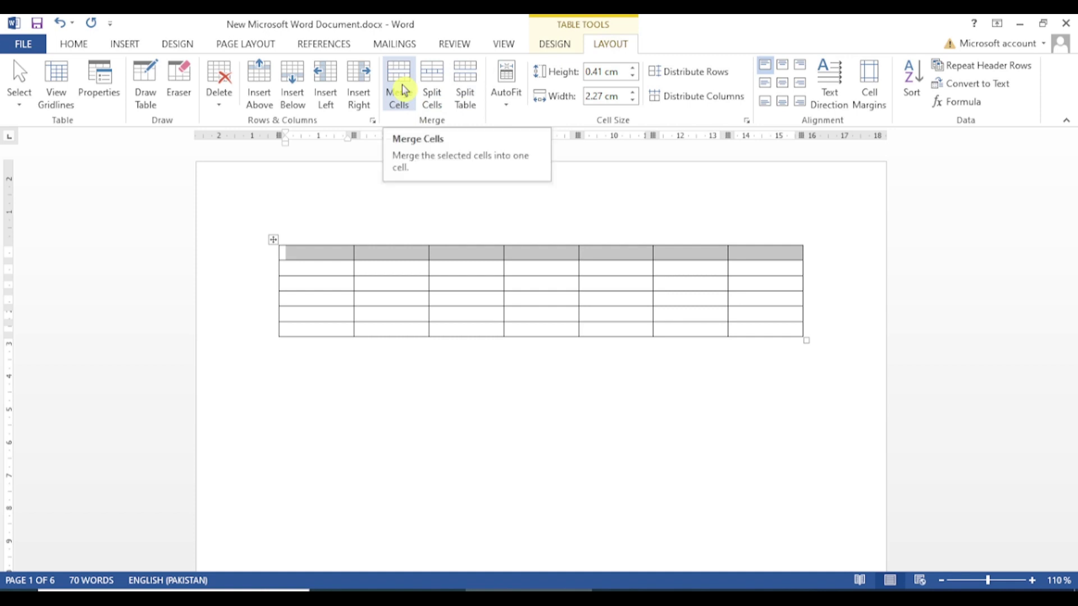
left_click(403, 89)
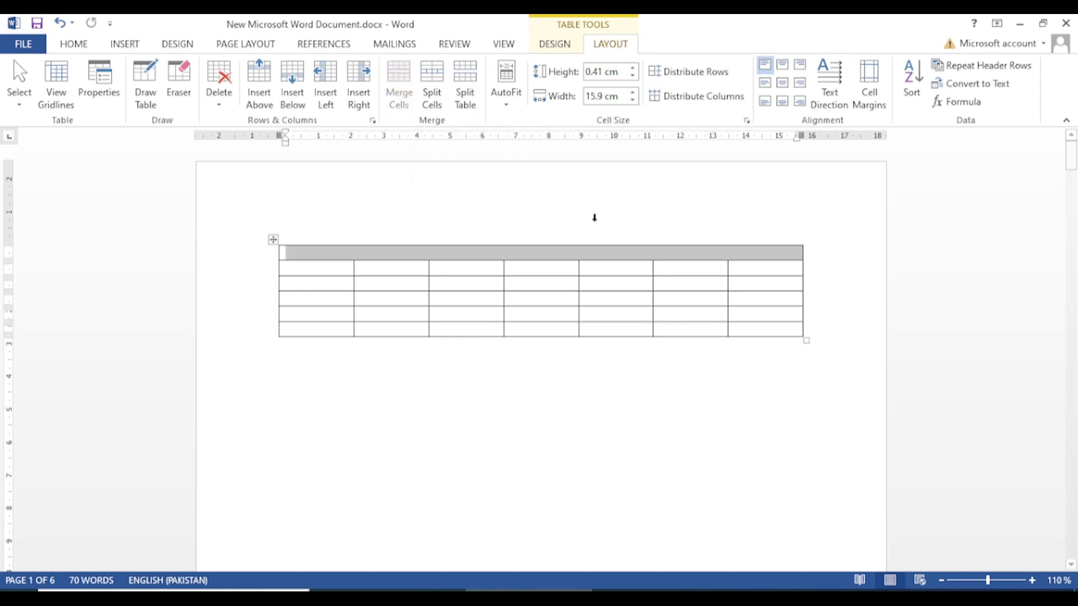
left_click(586, 257)
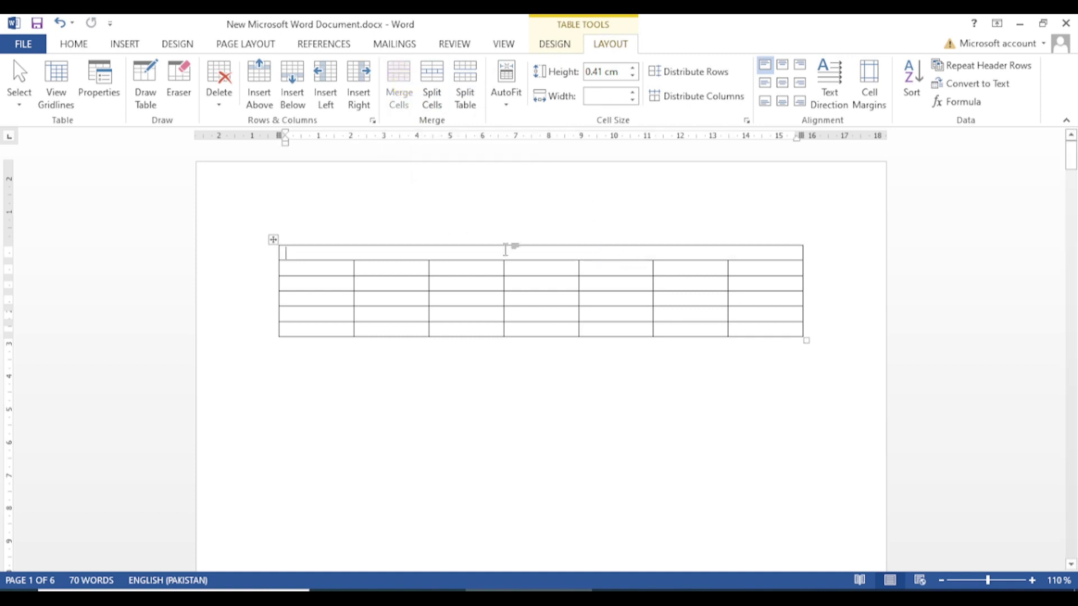
key("ctrl+e")
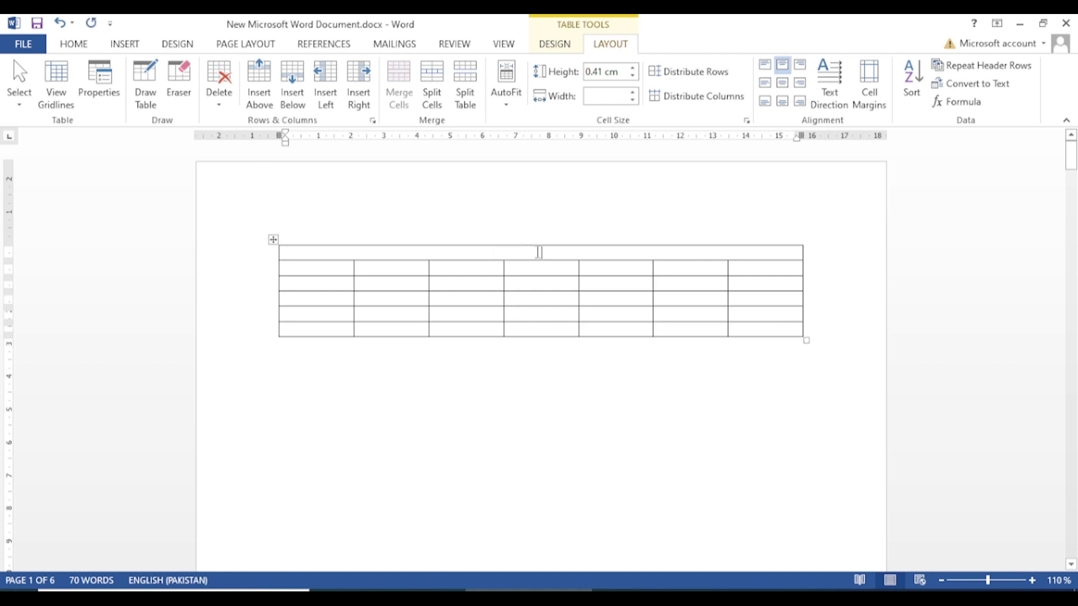
- Undo the centring and stray letter, then merge column 2's rows 2–6 into one cell
type("r")
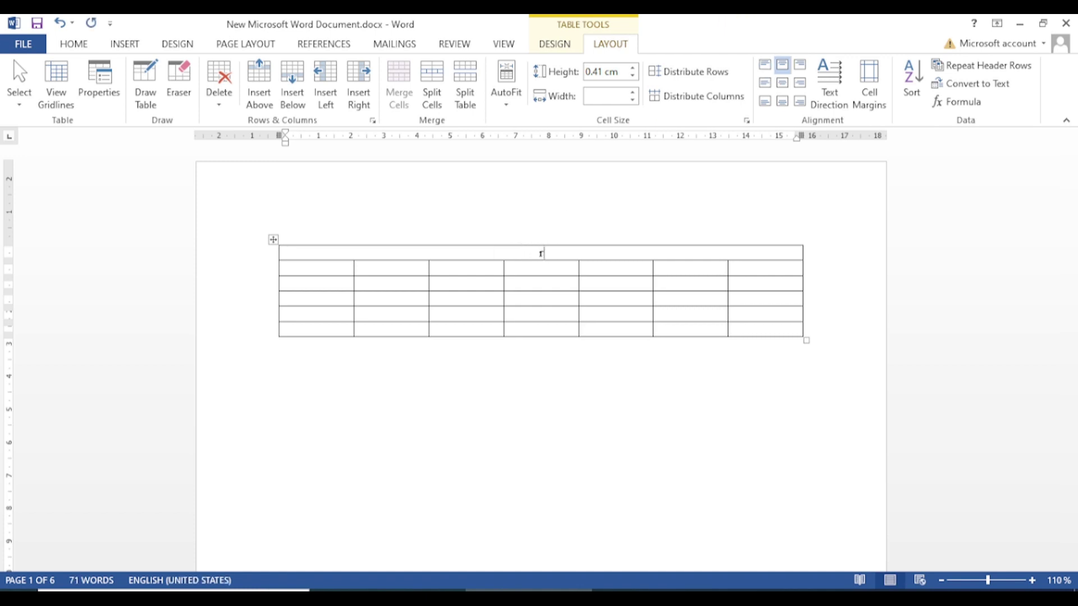
key("ctrl+z")
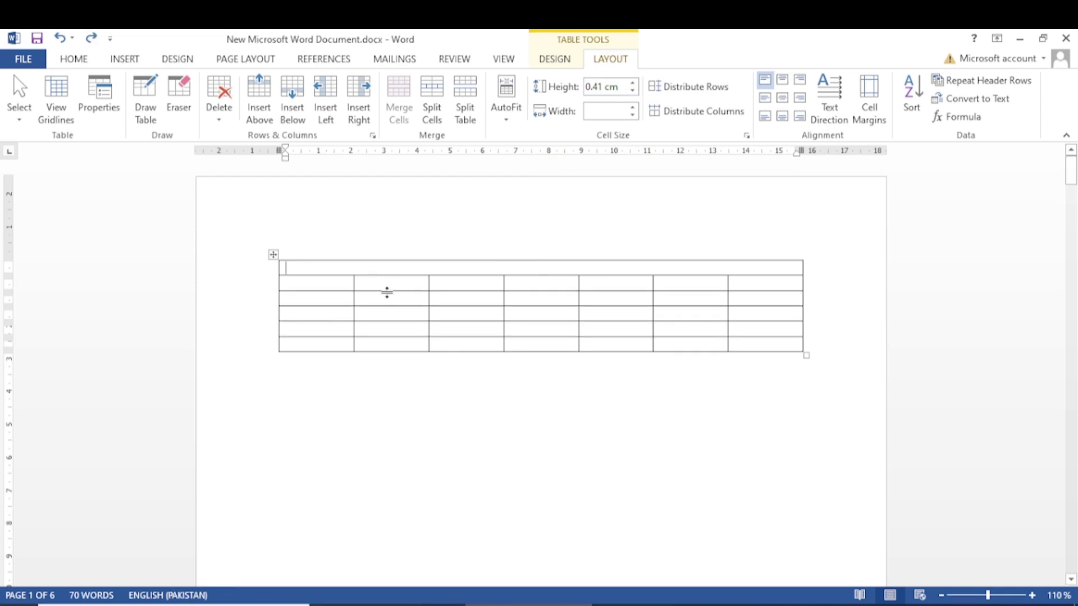
left_click_drag(391, 289, 391, 340)
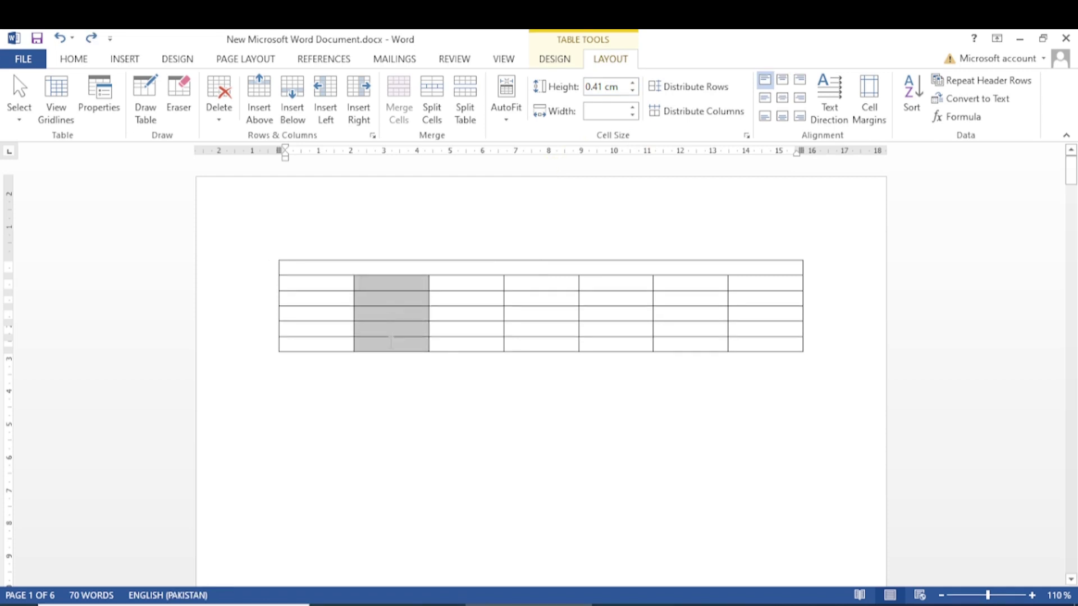
left_click_drag(402, 330, 371, 268)
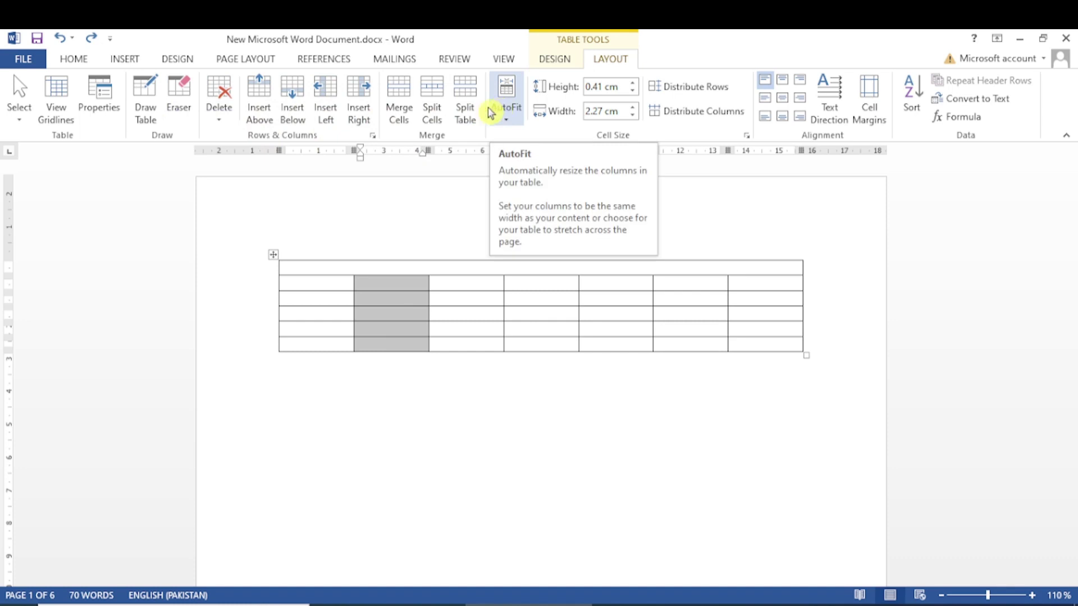
left_click(396, 108)
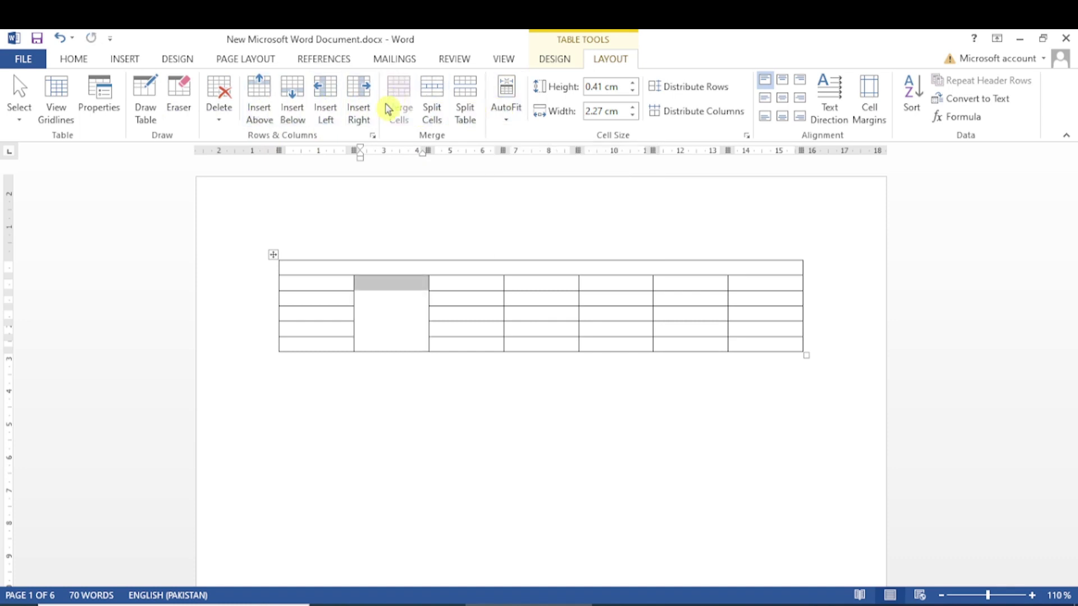
left_click(553, 279)
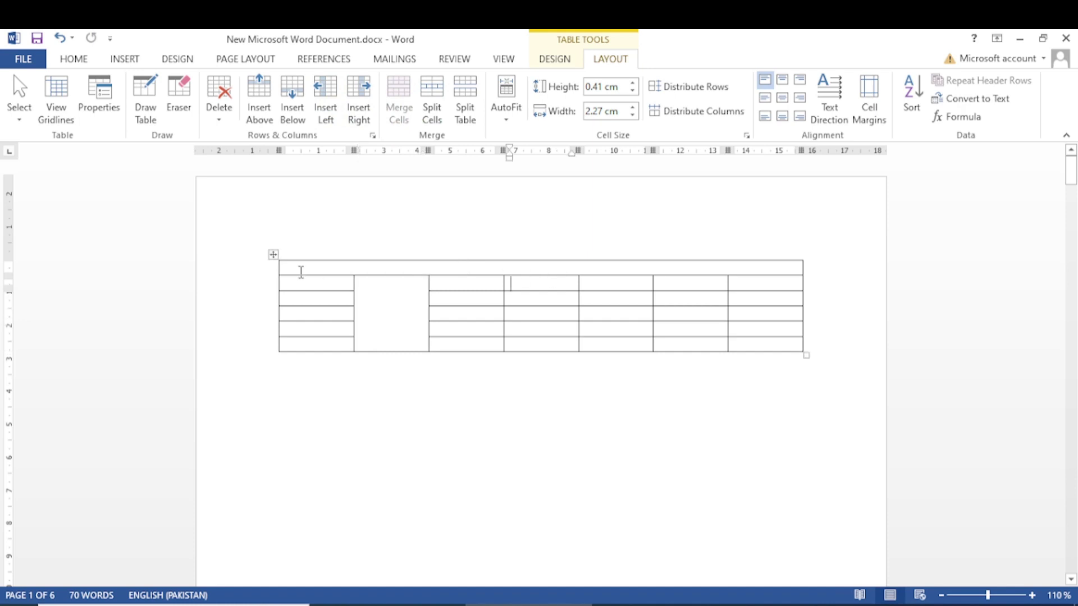
- Scroll to the Result Sheet table on page 2 and place the caret in the first Total cell
scroll(466, 289, "down", 3)
scroll(477, 296, "down", 12)
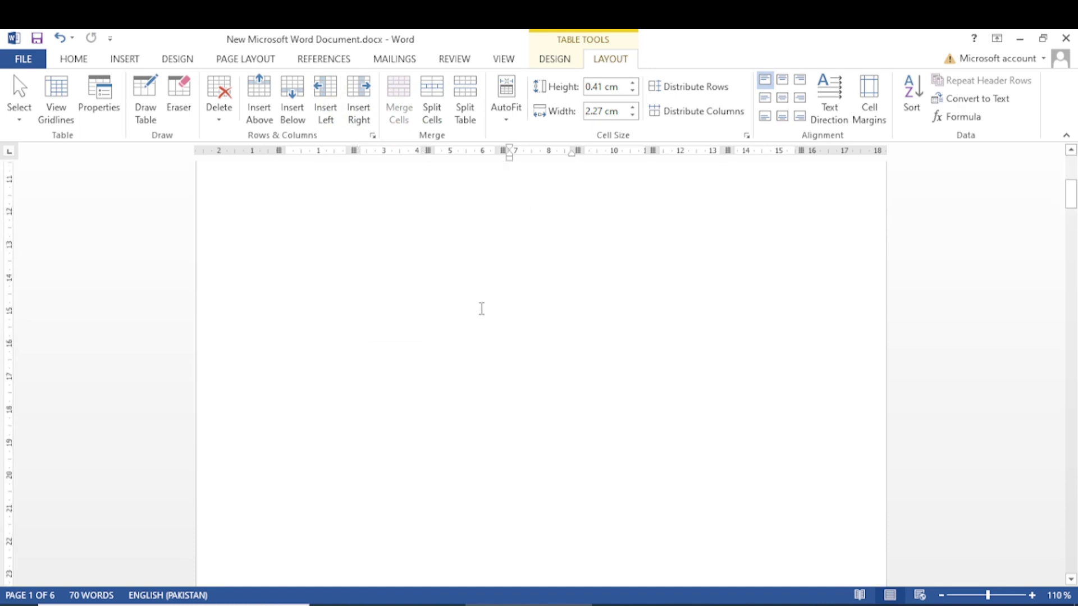
scroll(481, 309, "down", 15)
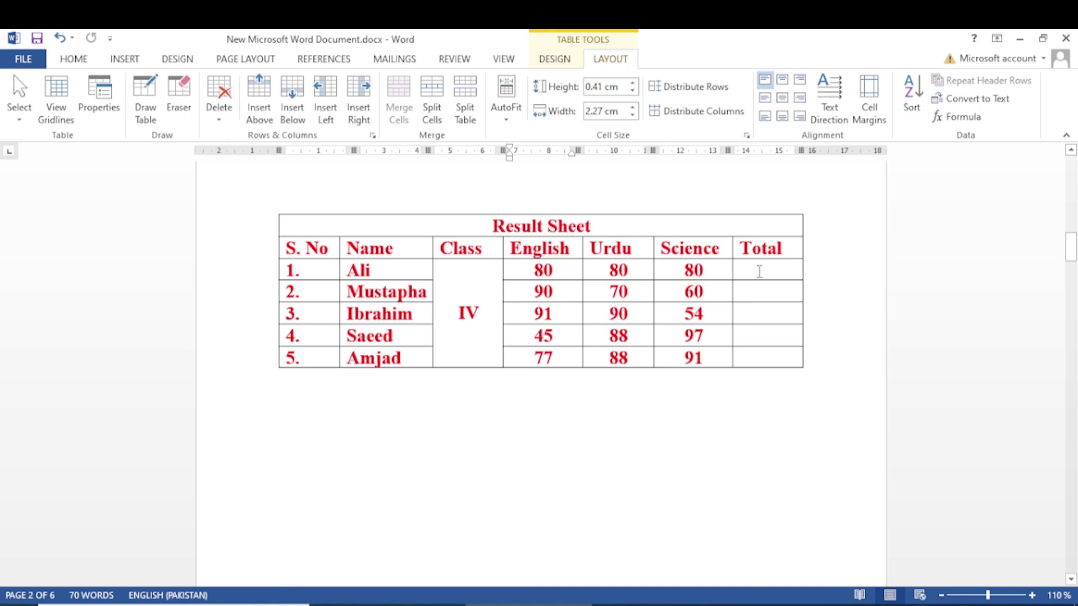
left_click(759, 272)
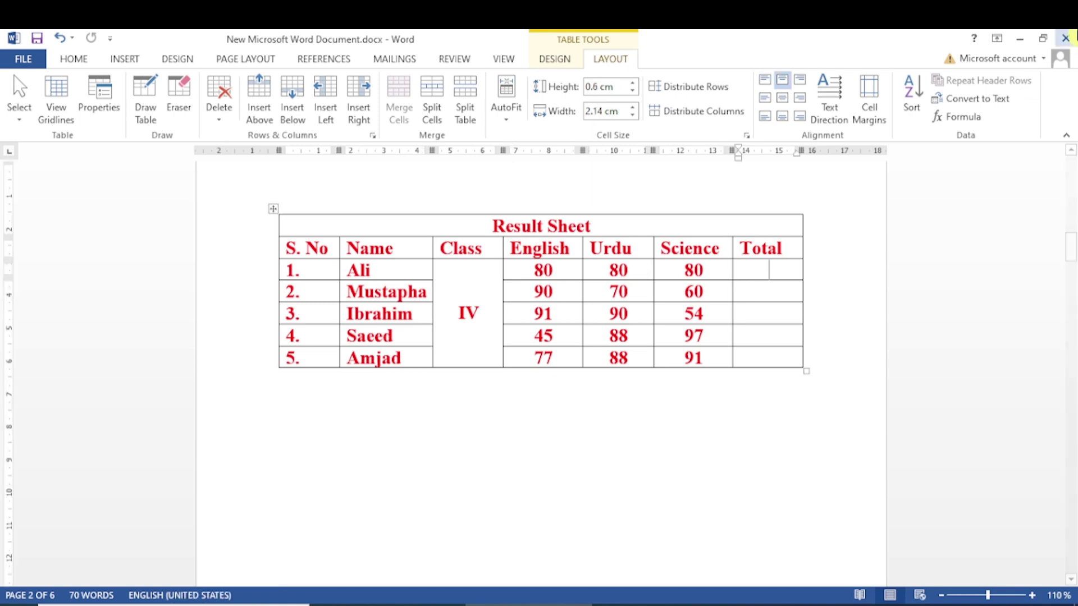
left_click(100, 59)
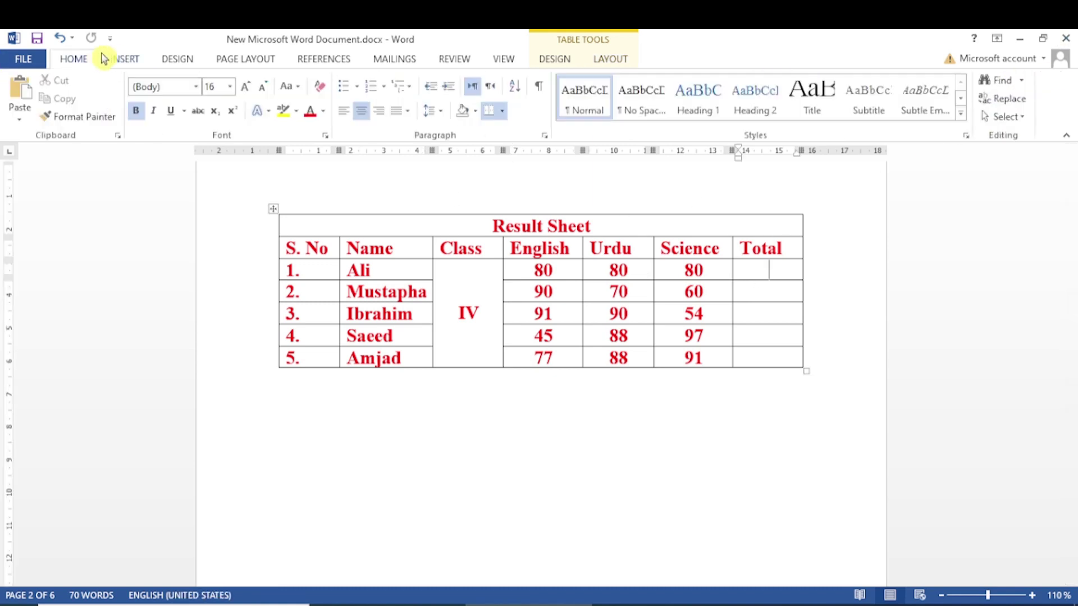
left_click(612, 59)
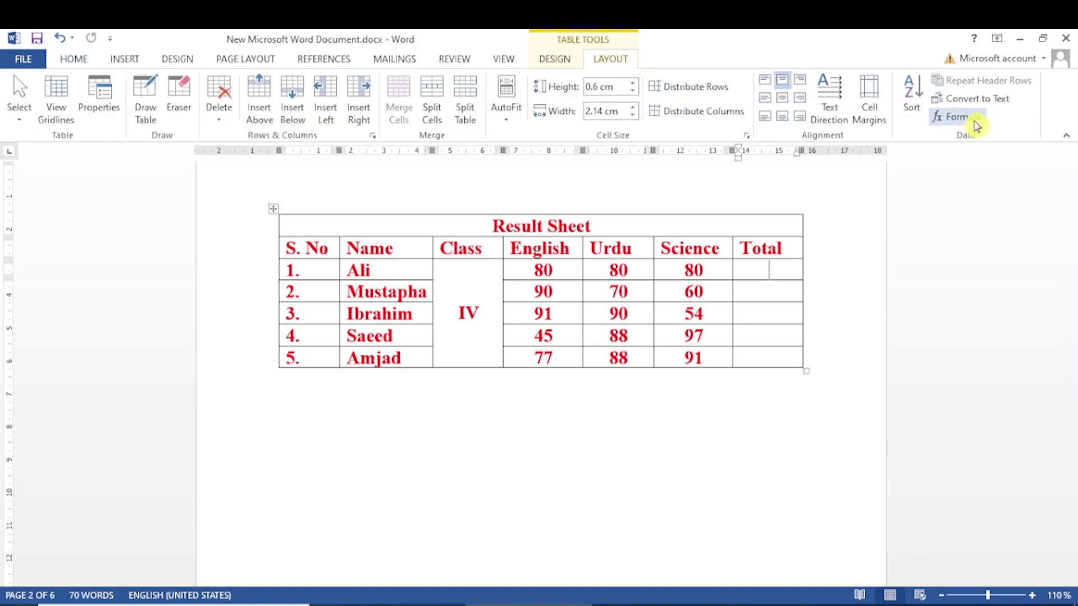
- Insert =SUM(LEFT) in Ali's Total cell, giving 240, and select the row's marks to check
left_click(967, 124)
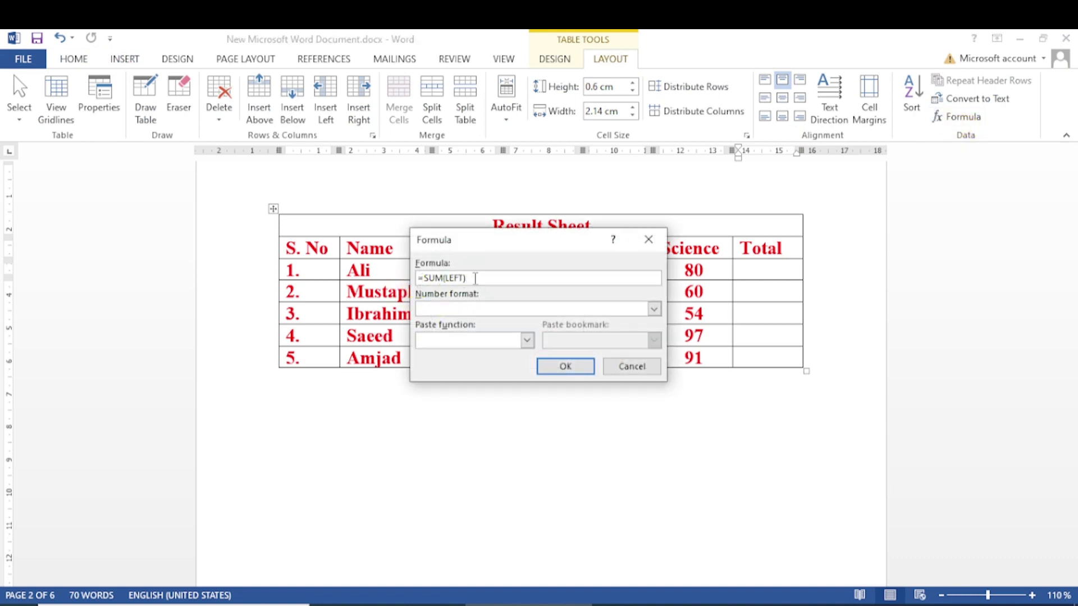
left_click(556, 372)
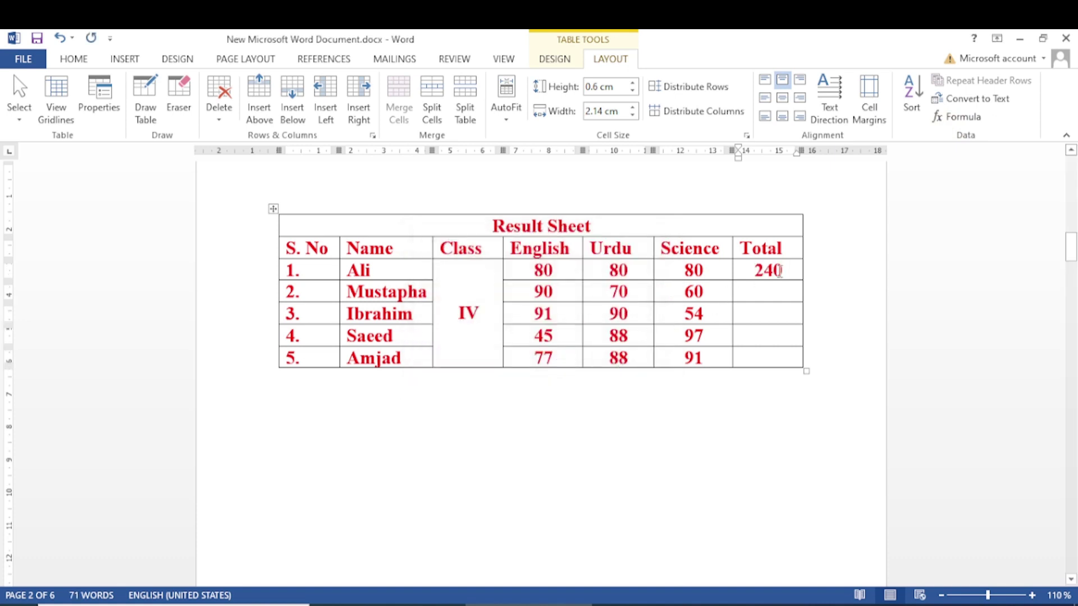
double_click(781, 269)
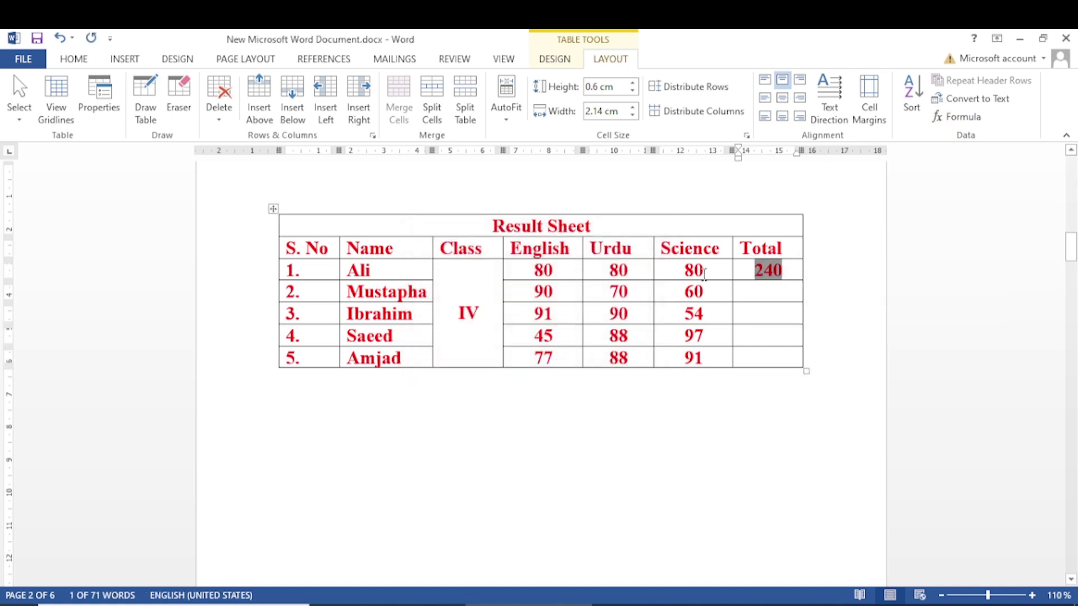
left_click_drag(714, 270, 549, 270)
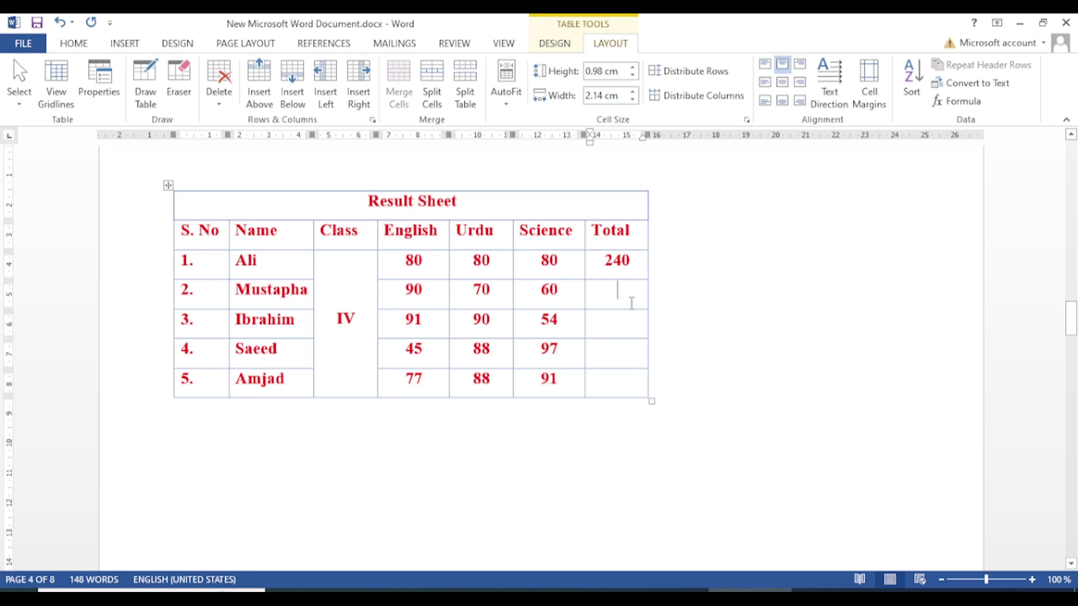
- Fill Mustapha's Total with =SUM(LEFT) instead of =SUM(ABOVE), giving 220
left_click(554, 44)
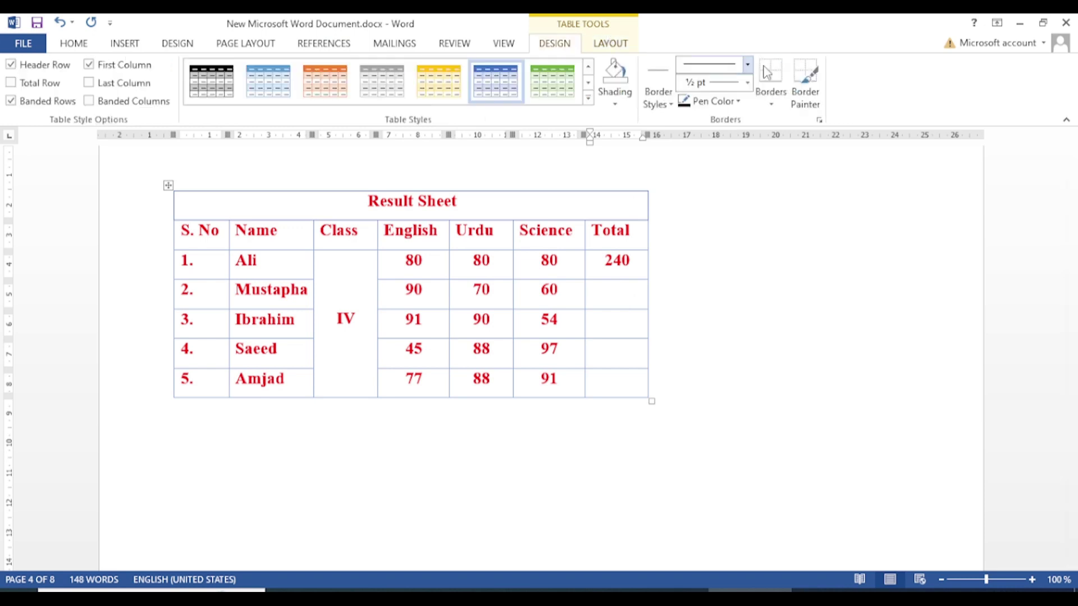
left_click(618, 44)
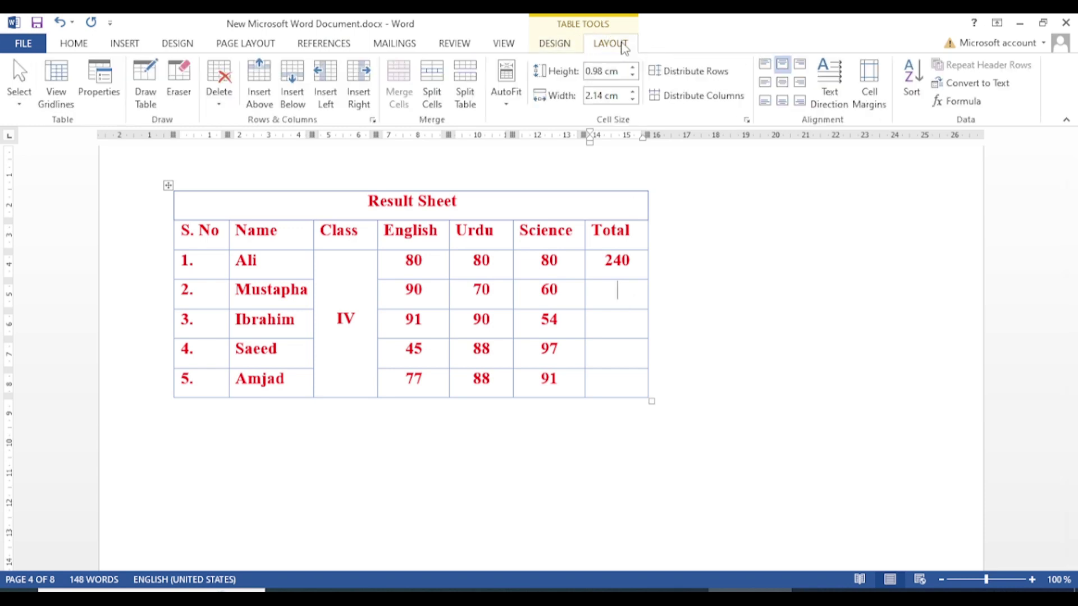
left_click(943, 102)
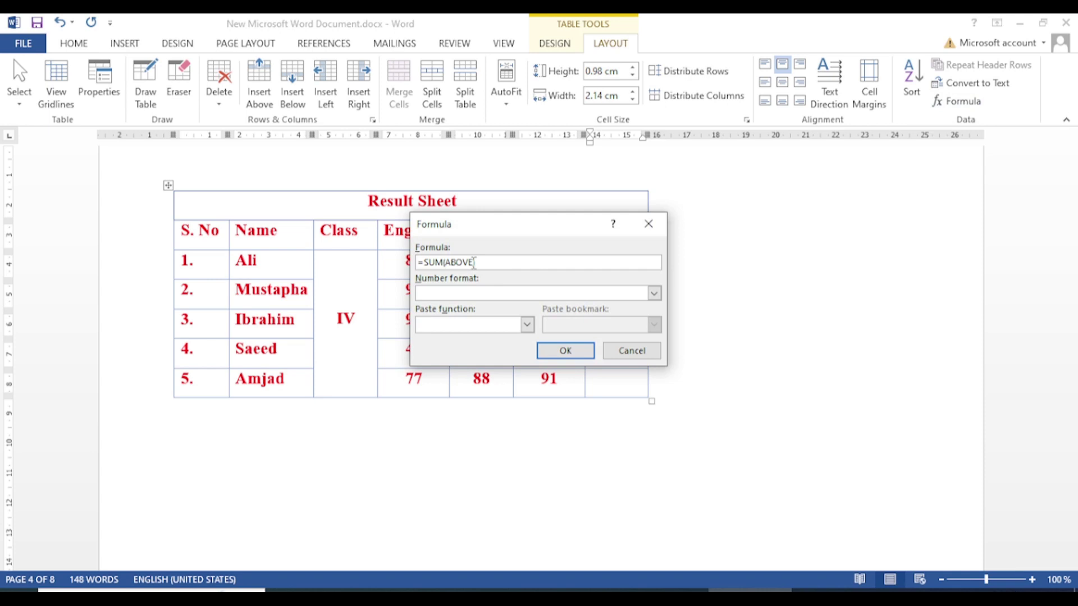
key("BackSpace")
key("BackSpace")
key("BackSpace")
key("BackSpace")
key("BackSpace")
type("ef")
left_click(562, 351)
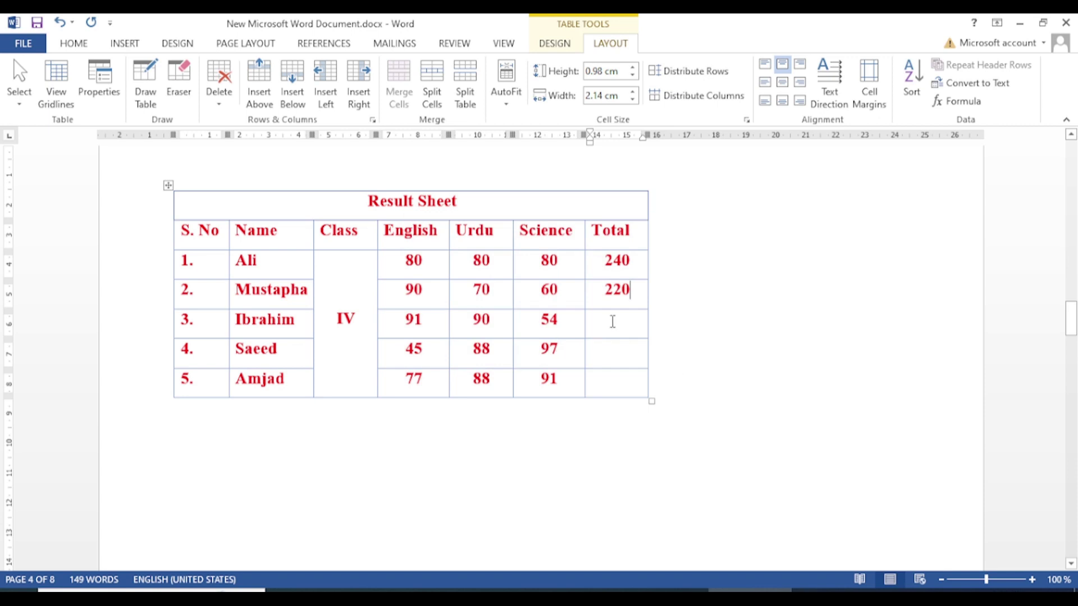
- Fill Ibrahim's Total with =SUM(LEFT), giving 235
left_click(613, 321)
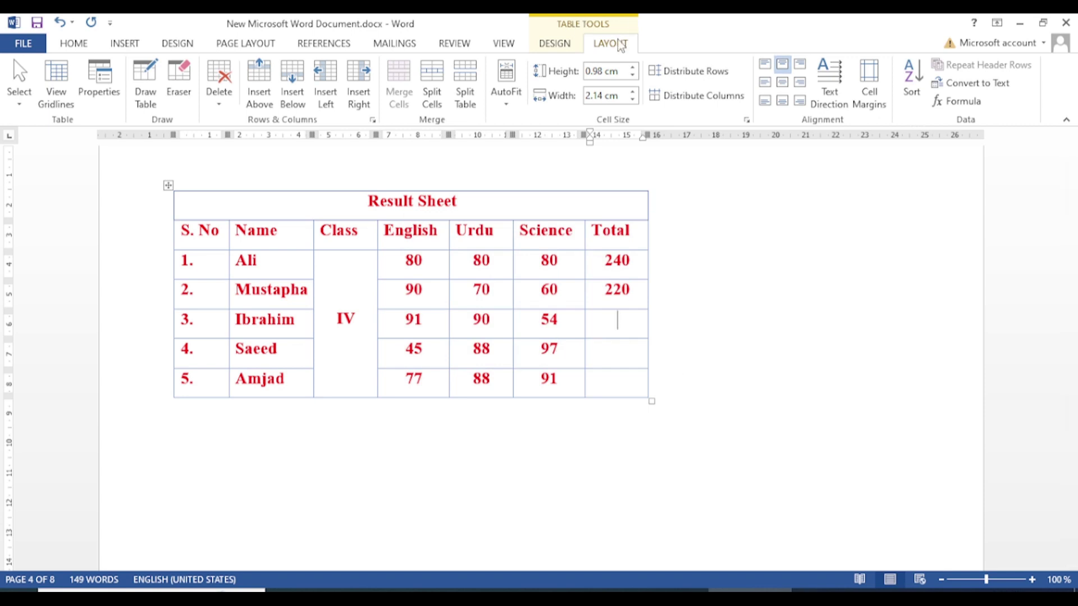
left_click(958, 101)
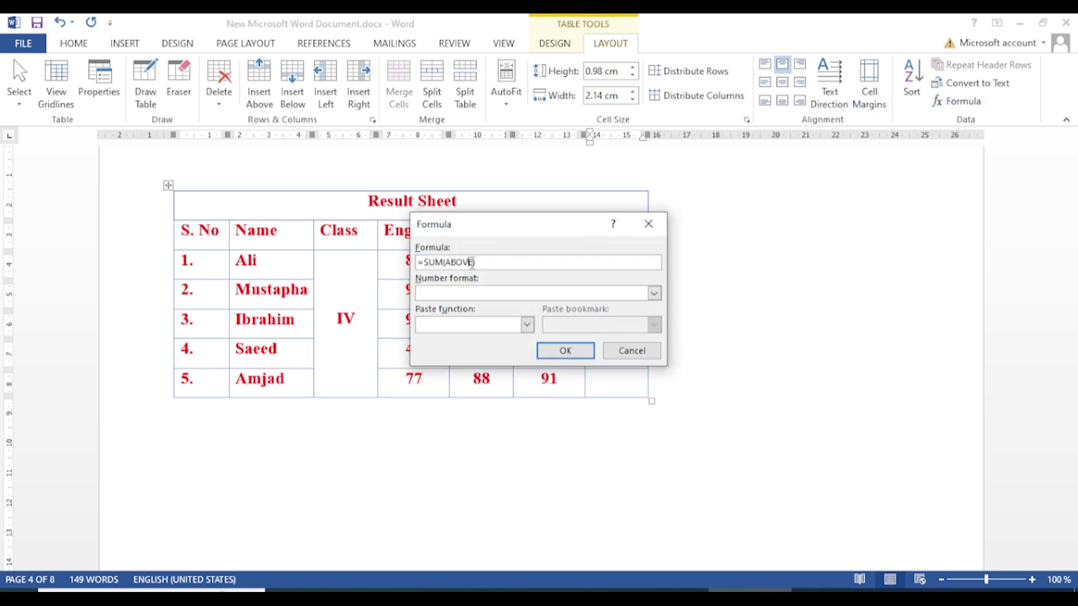
key("BackSpace")
key("BackSpace")
key("BackSpace")
key("BackSpace")
key("BackSpace")
type("eft")
left_click(570, 351)
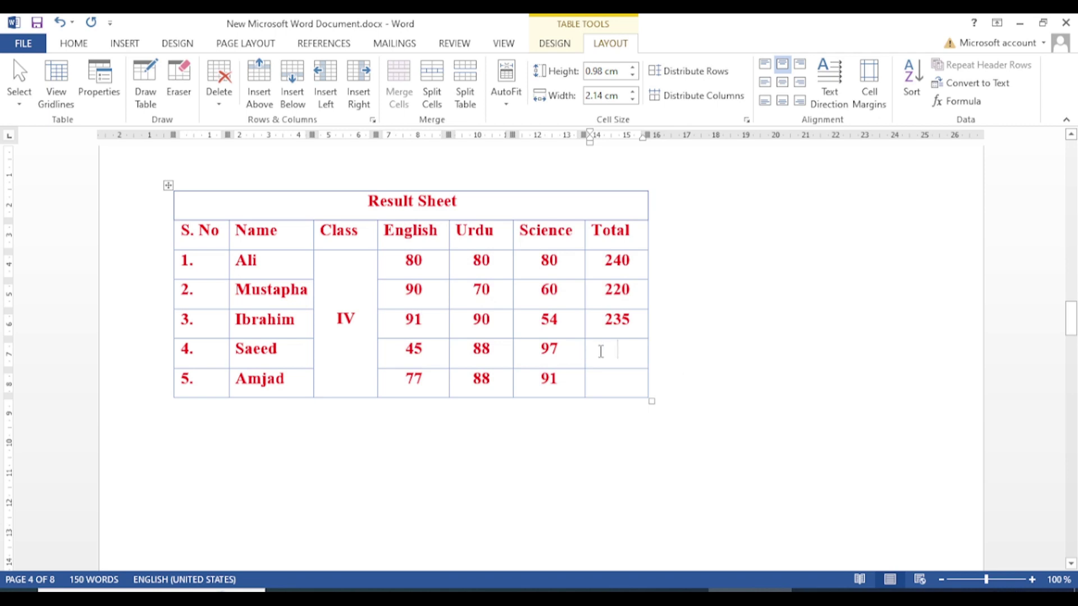
- Fill Saeed's Total with =SUM(LEFT) instead of =SUM(ABOVE), giving 230
left_click(602, 351)
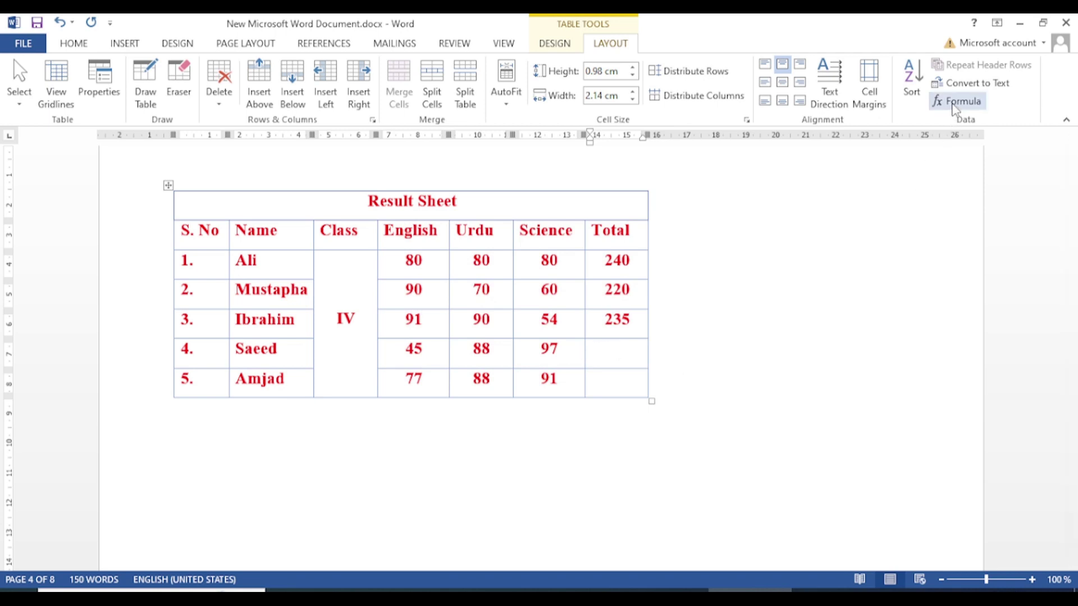
left_click(955, 103)
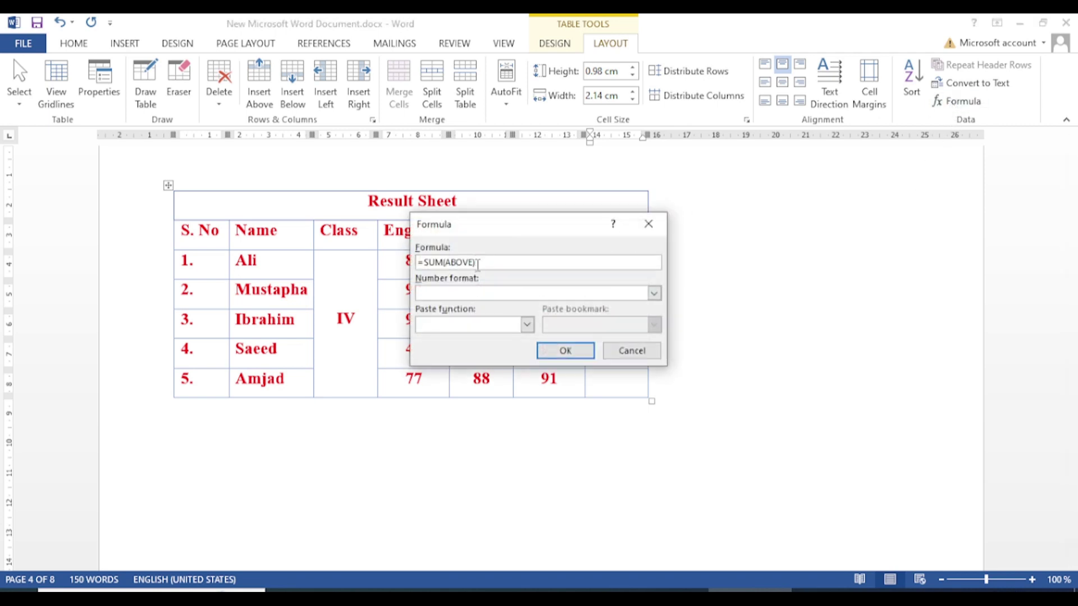
key("shift+Left")
key("shift+Left")
key("shift+Left")
key("shift+Left")
type("Lef")
left_click(564, 349)
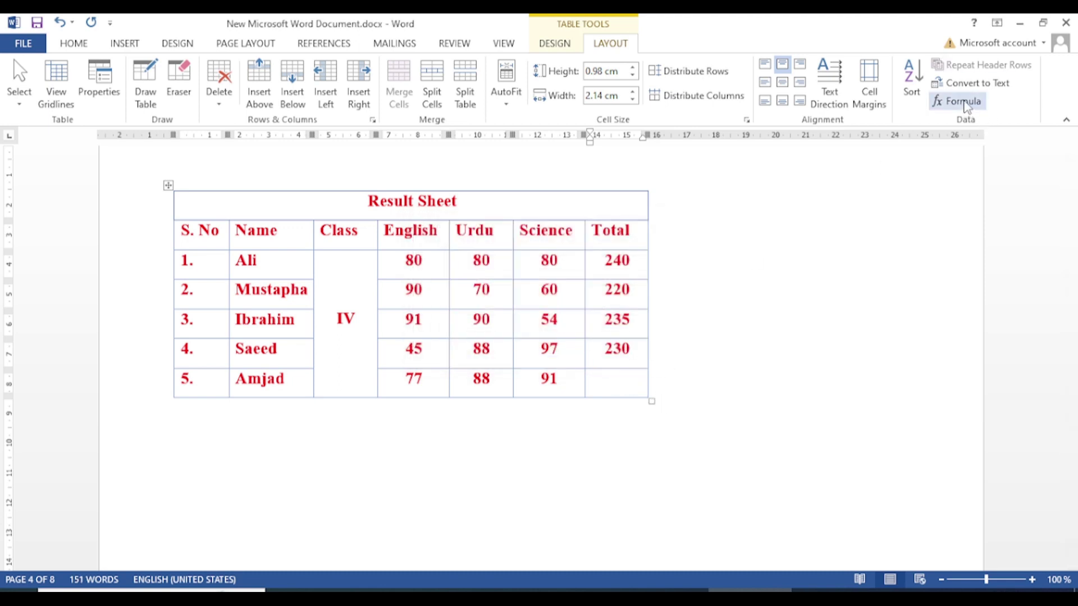
- Fill Amjad's Total with =SUM(LEFT), giving 256
left_click(962, 101)
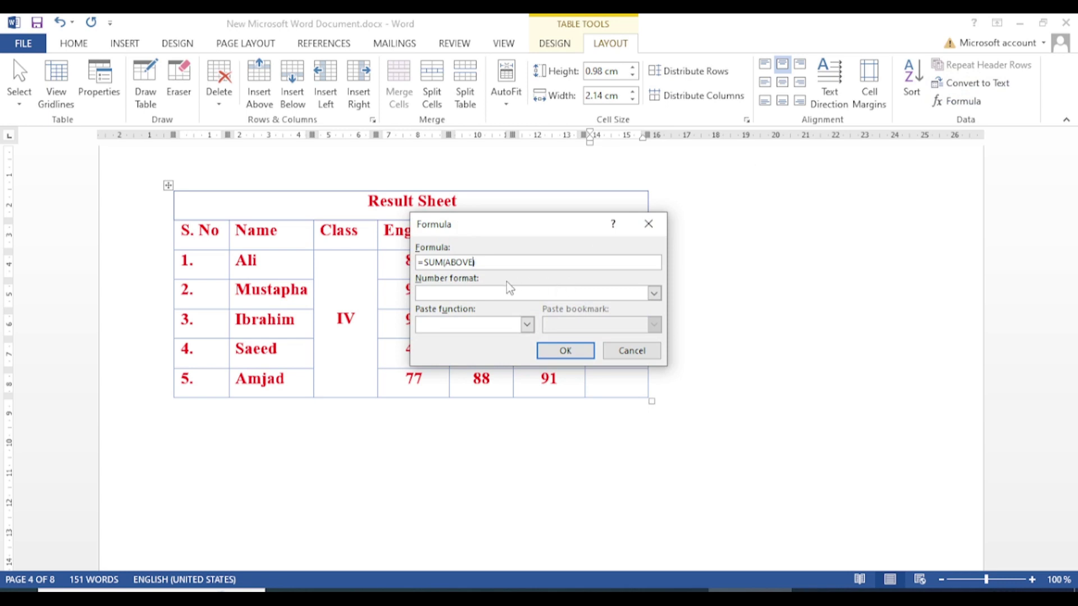
key("shift+Left")
key("shift+Left")
key("shift+Left")
key("shift+Left")
key("shift+Left")
type("Left")
left_click(566, 352)
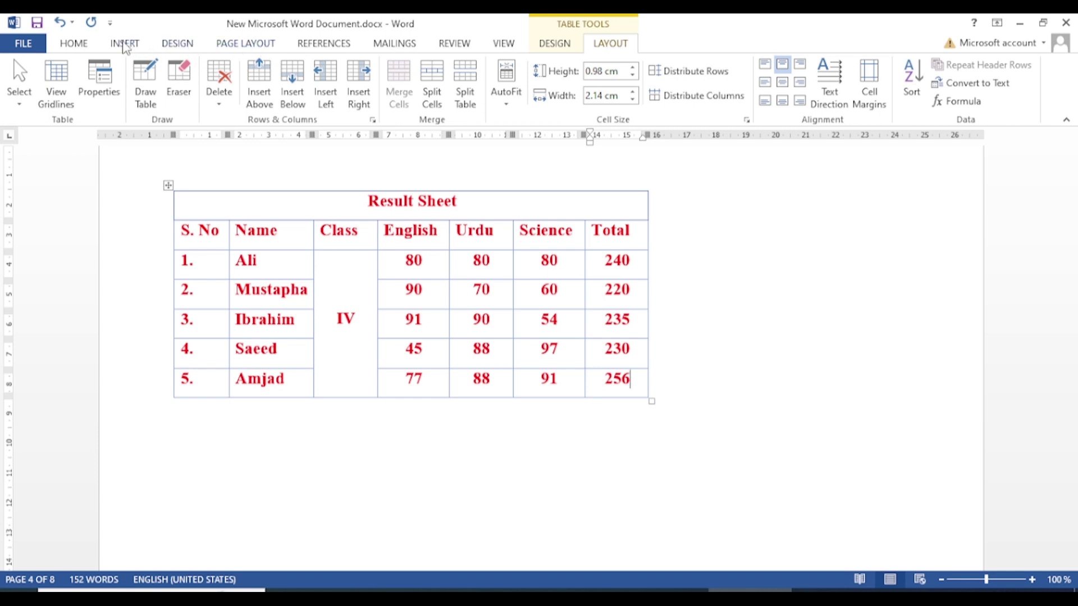
left_click(125, 44)
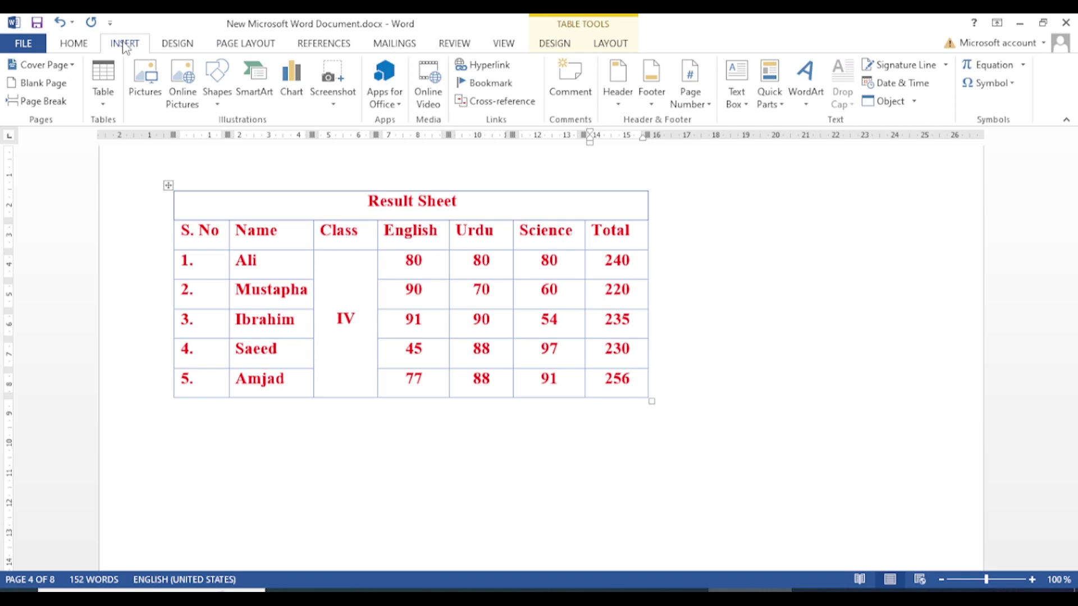
left_click(606, 44)
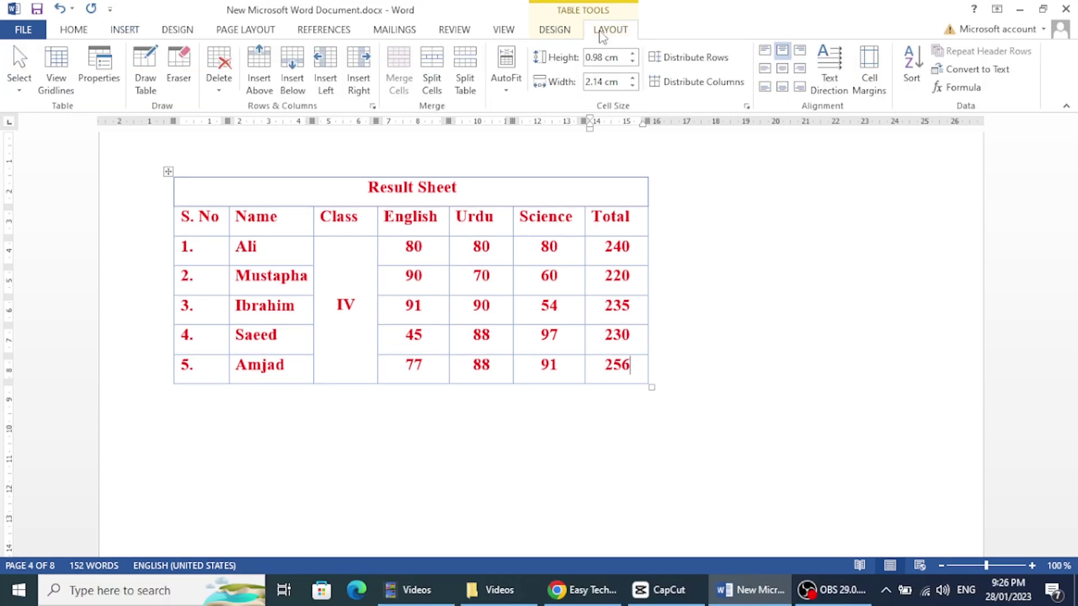
left_click(287, 74)
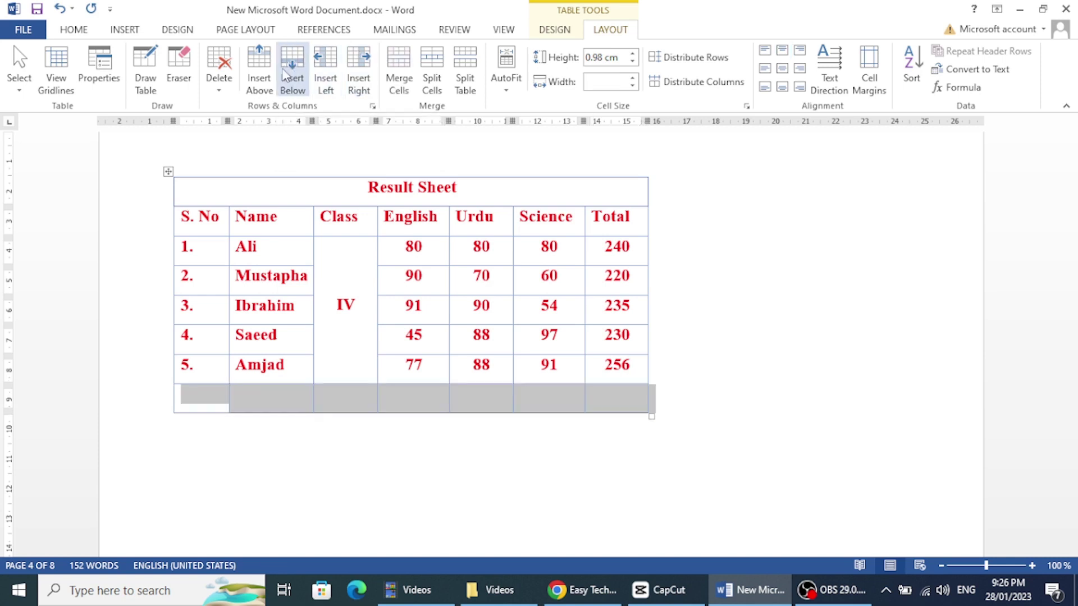
left_click(618, 403)
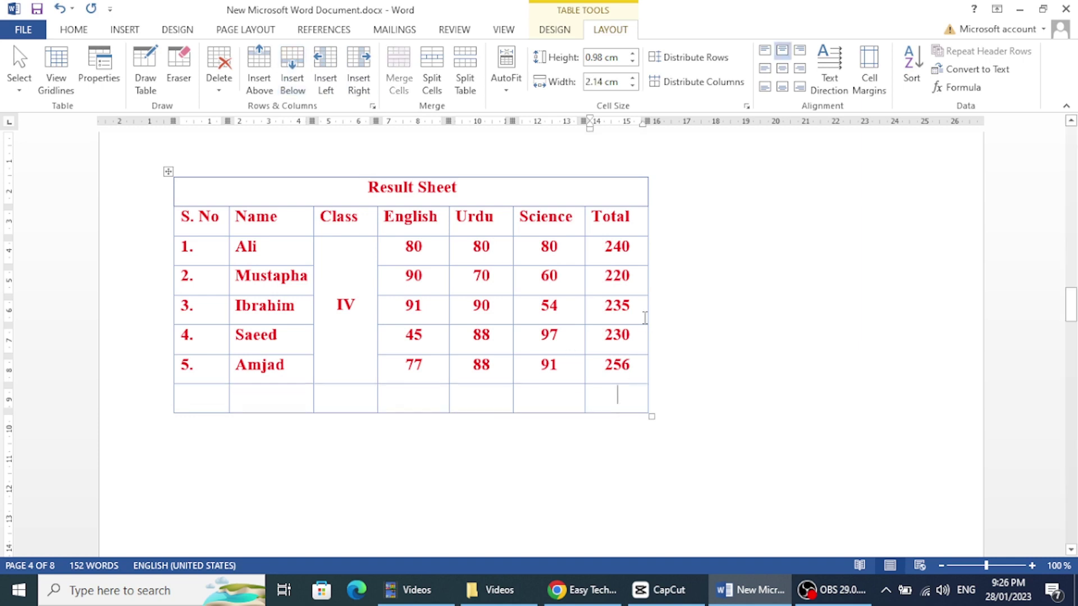
left_click(653, 305)
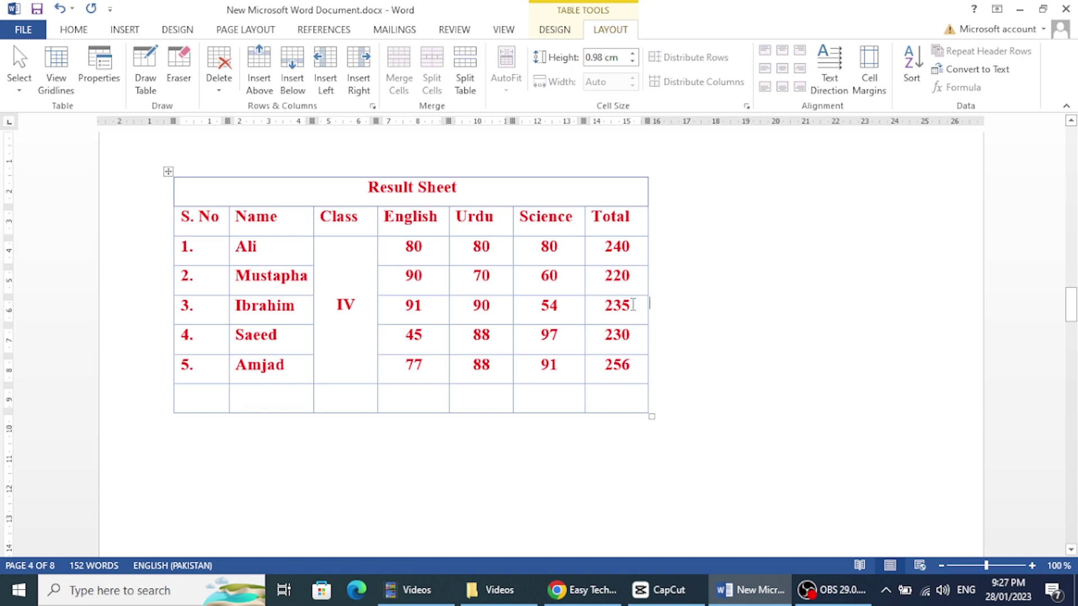
left_click(632, 305)
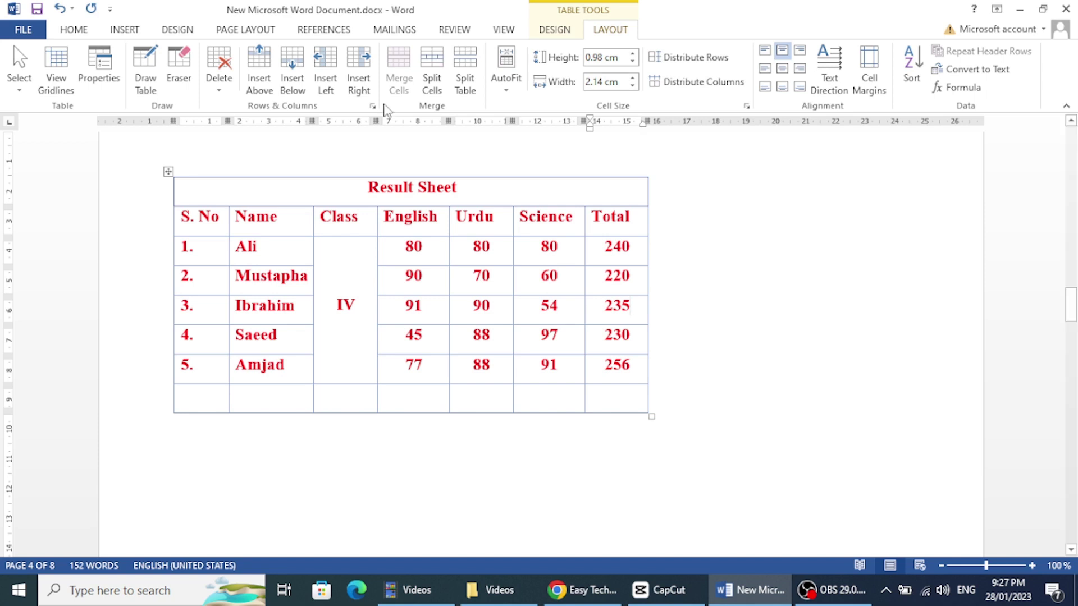
left_click(253, 71)
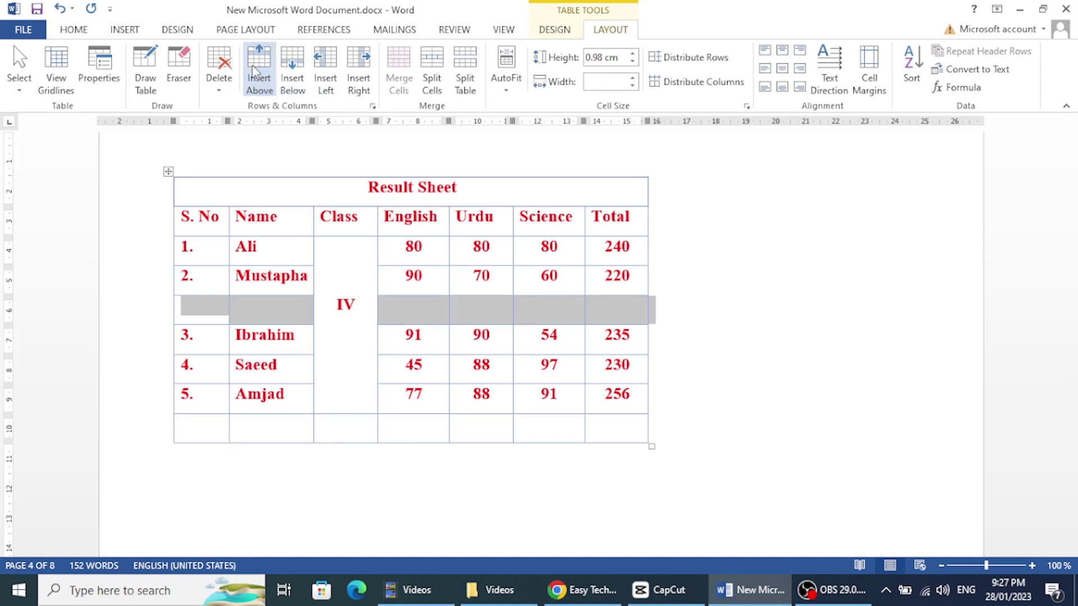
left_click(508, 308)
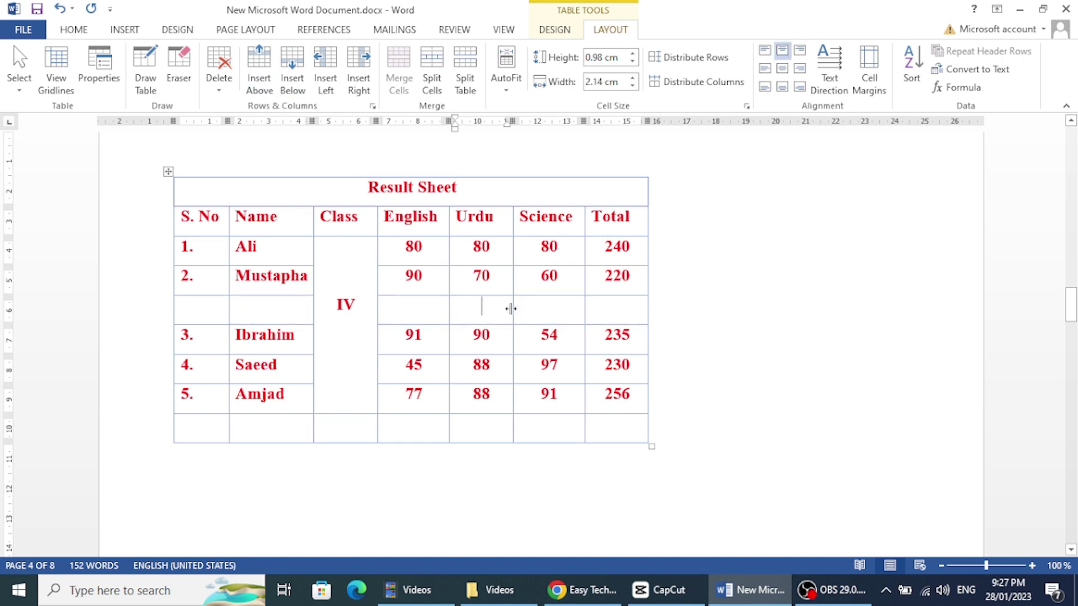
key("ctrl+z")
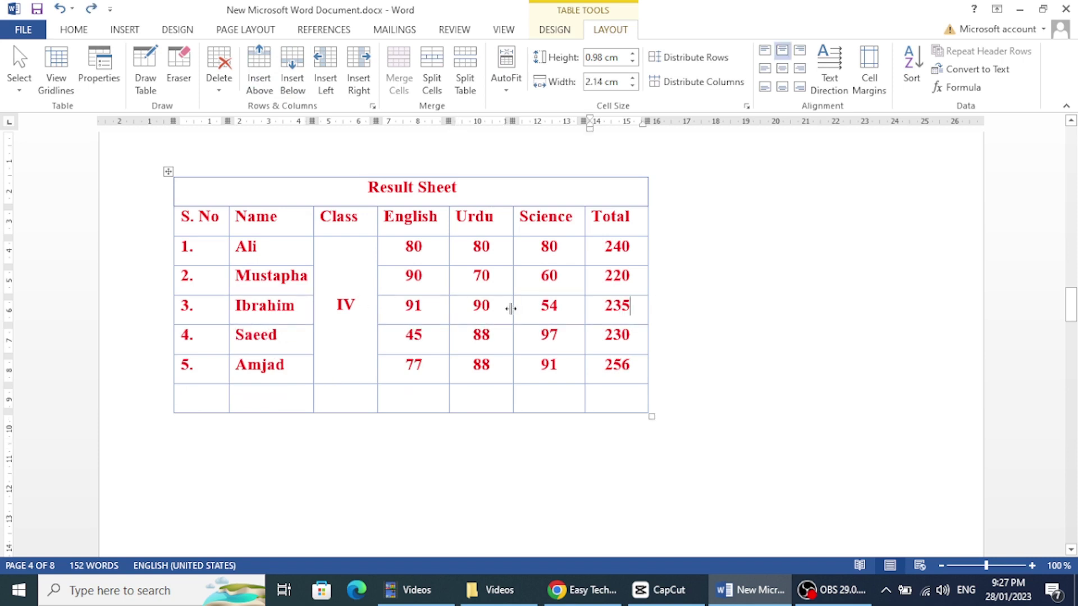
key("ctrl+z")
key("ctrl+z")
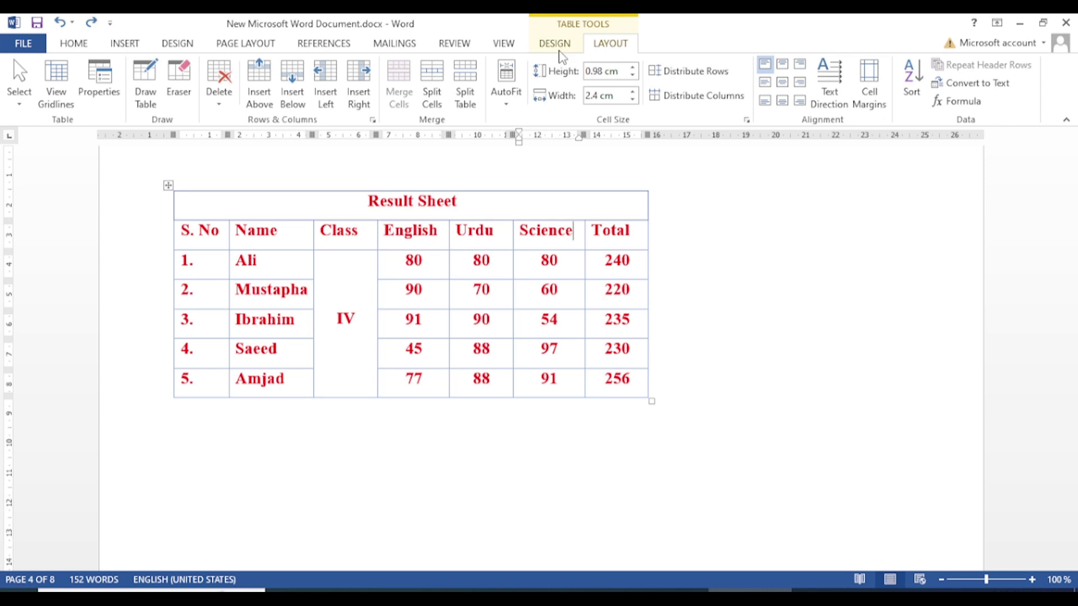
- Preview black-grey, light blue, orange and yellow table styles, then apply the blue banded style
left_click(554, 44)
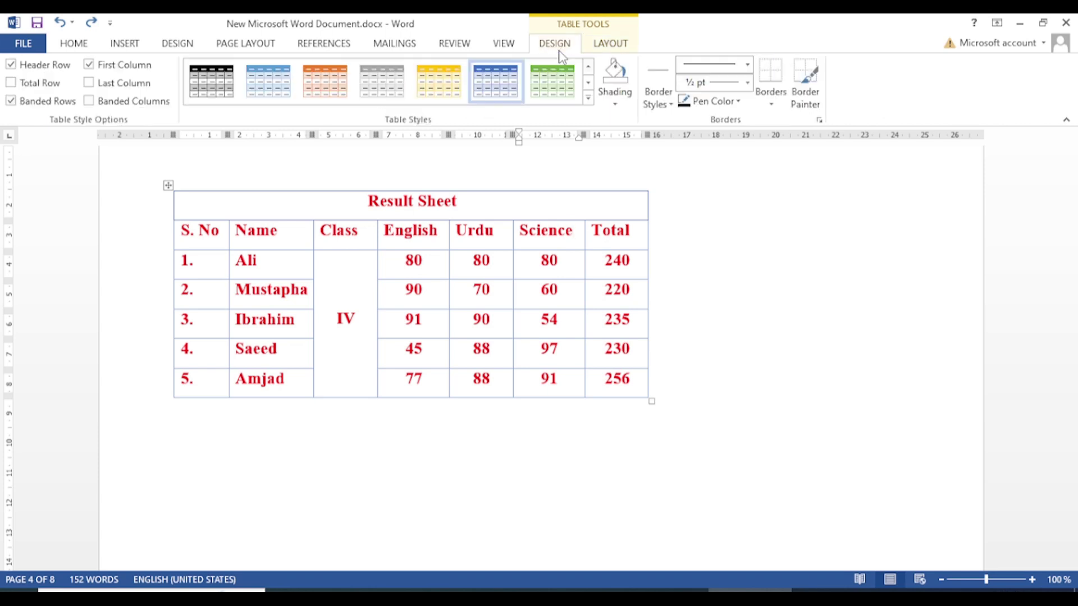
left_click(220, 80)
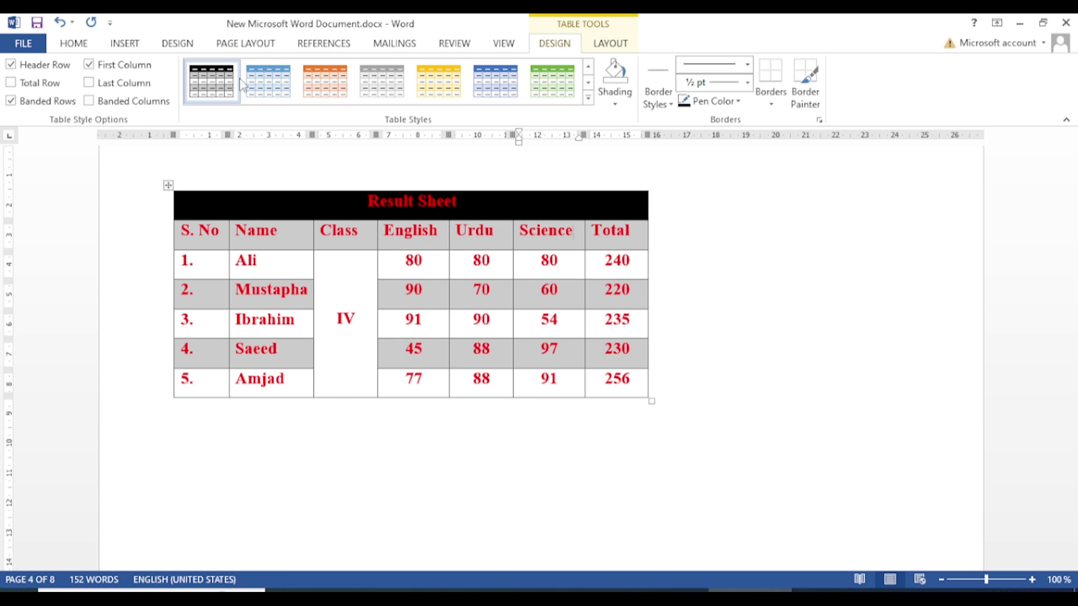
left_click(264, 90)
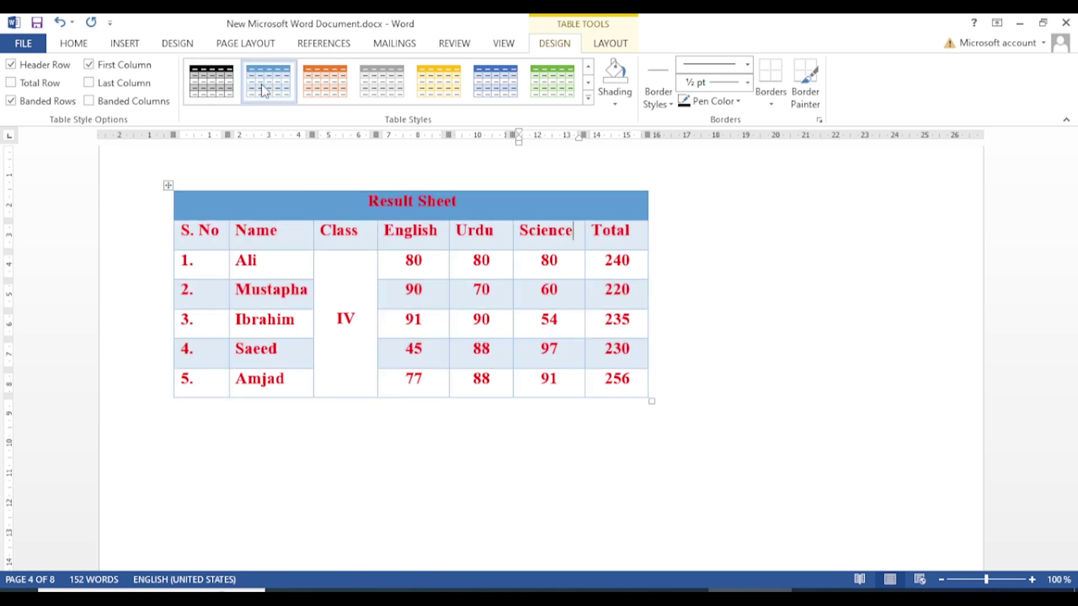
left_click(323, 84)
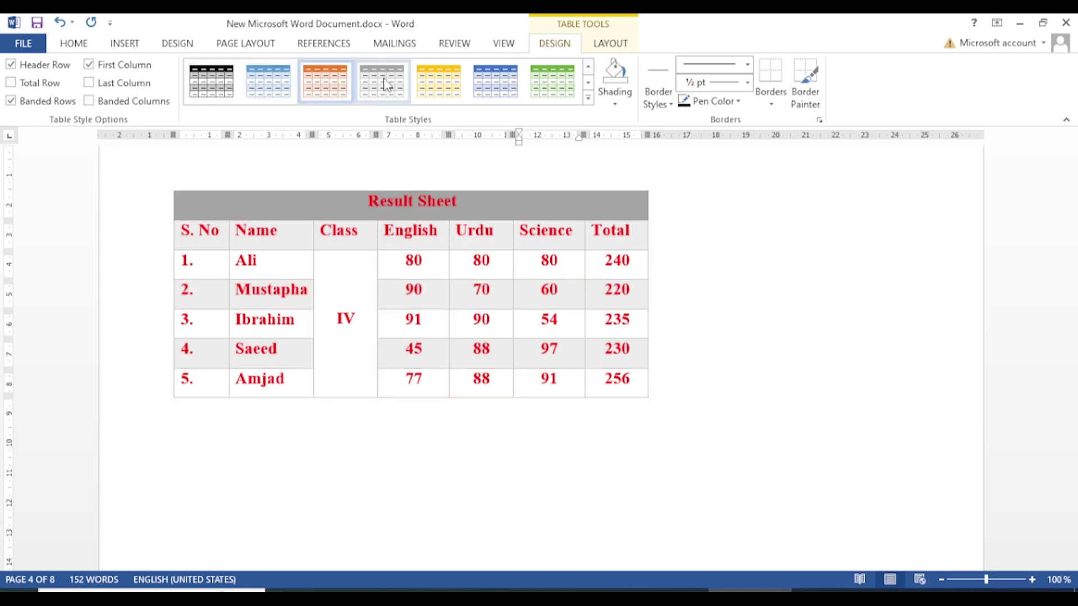
left_click(427, 89)
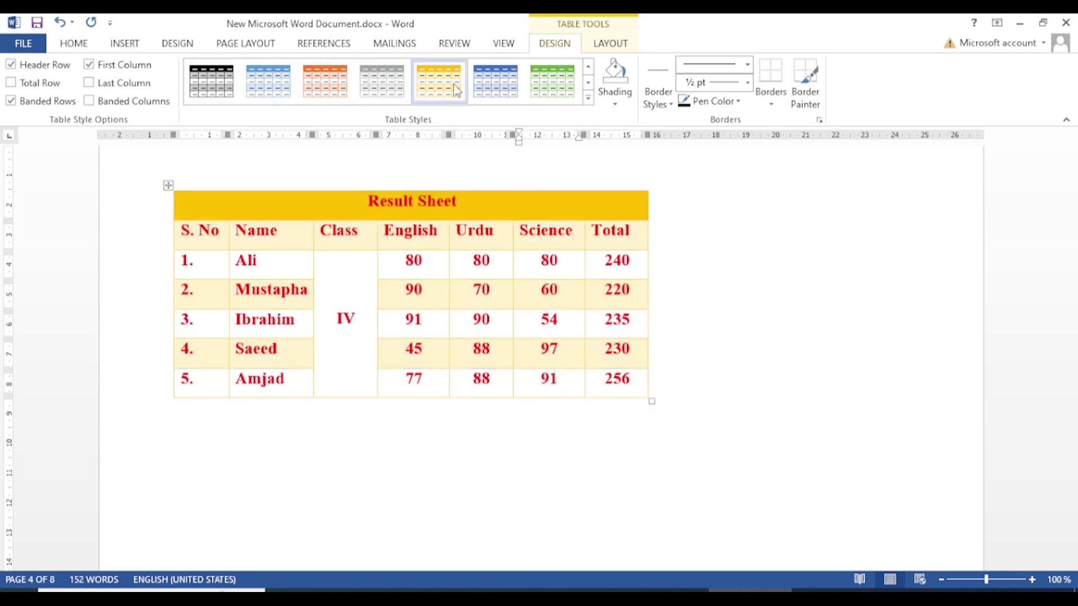
left_click(497, 88)
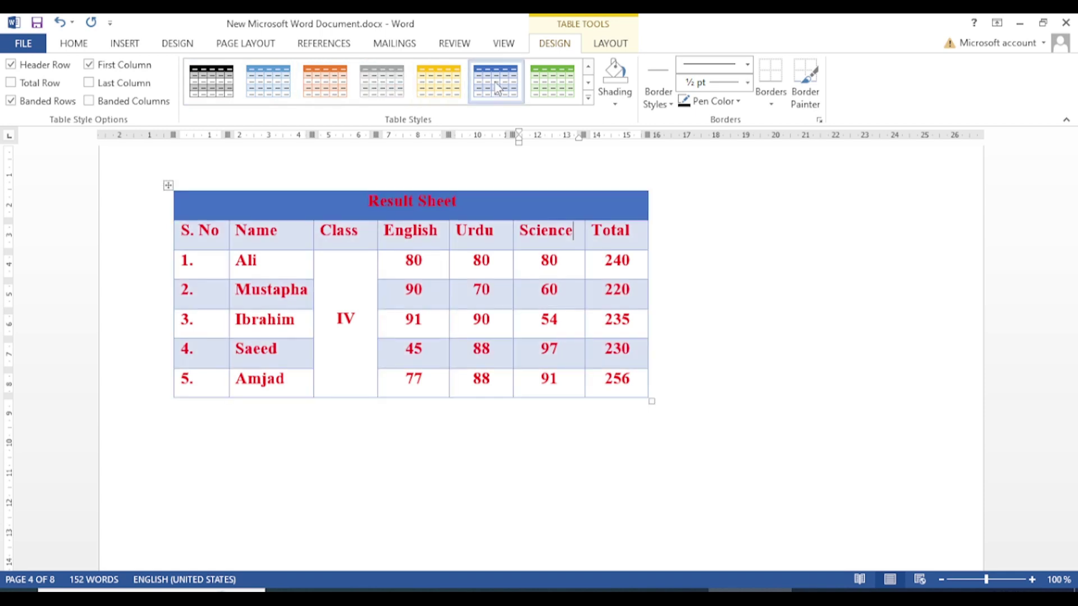
left_click(465, 292)
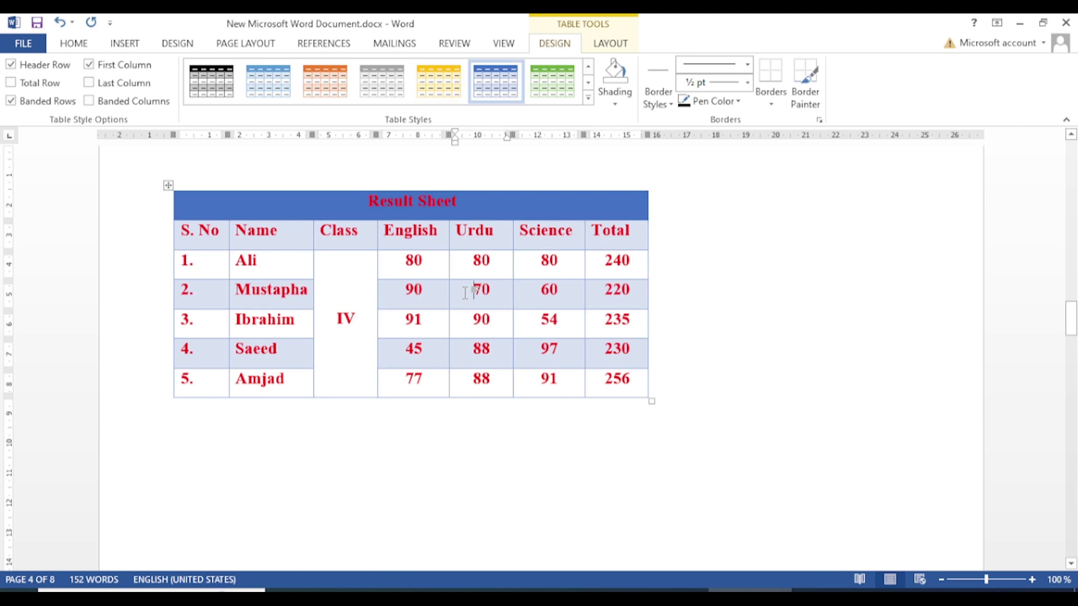